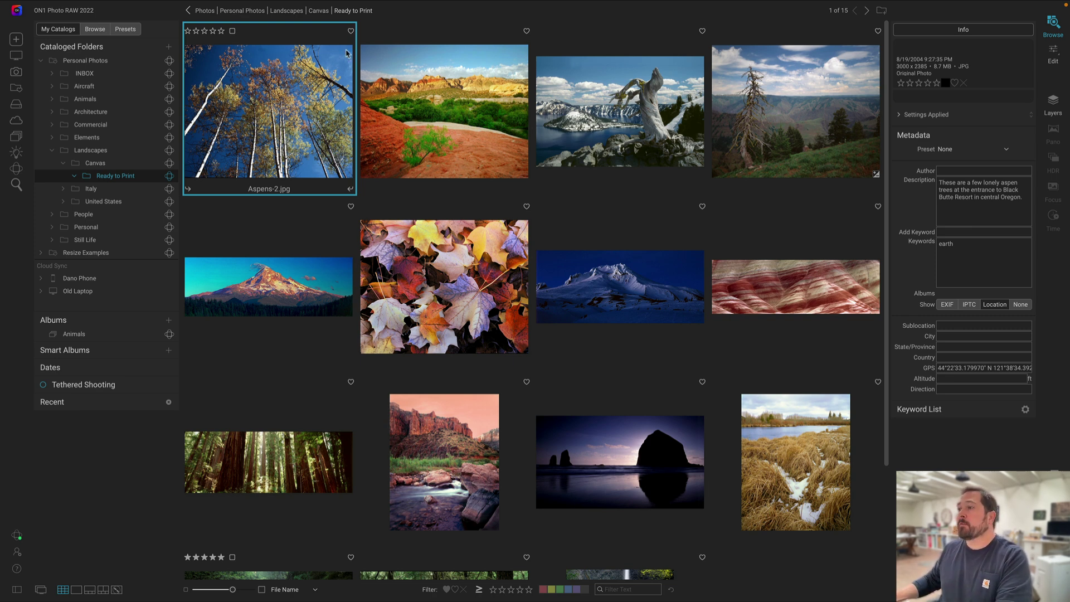
- Open Aspens-2.jpg in the Resize module, sized 8.33 x 6.62 in at 360 pixels/inch
scroll(497, 177, "down", 2)
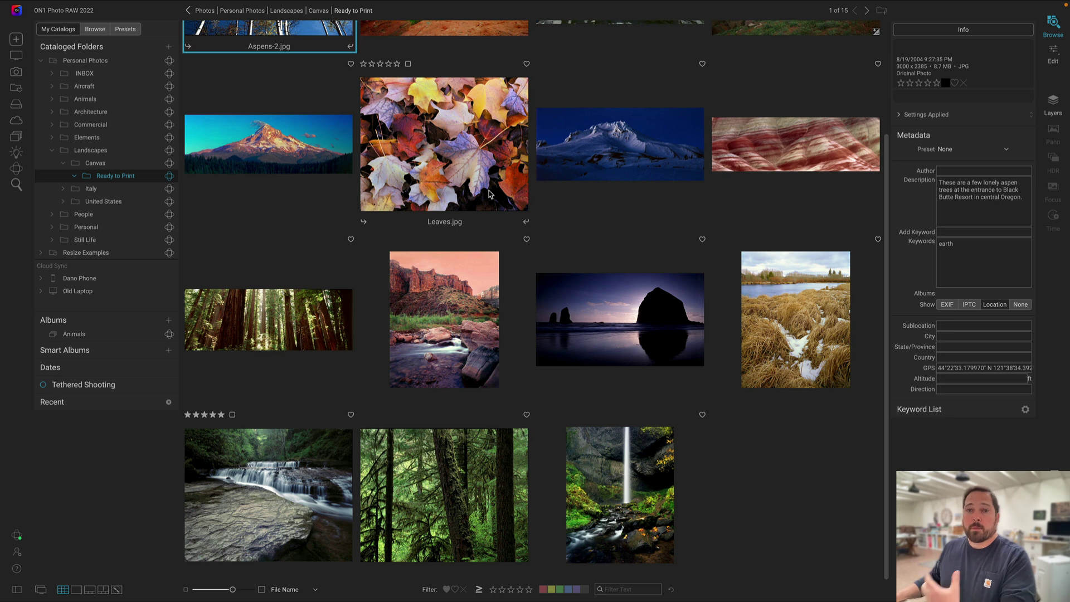
scroll(489, 195, "up", 2)
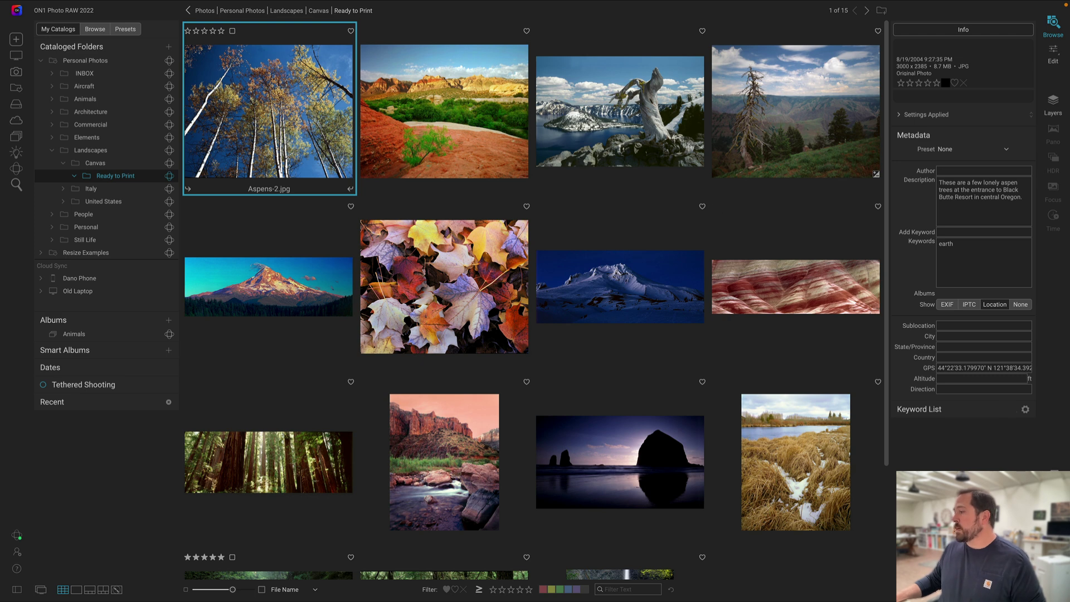
key("super+alt+r")
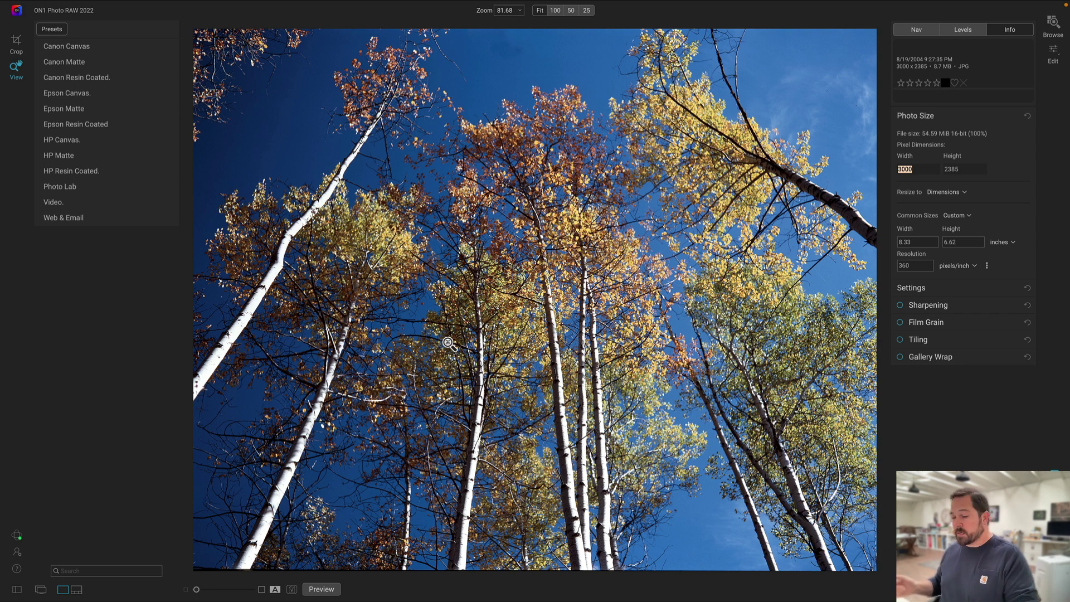
- Show the filmstrip and browse the photos' original and resize pixel sizes
left_click(77, 589)
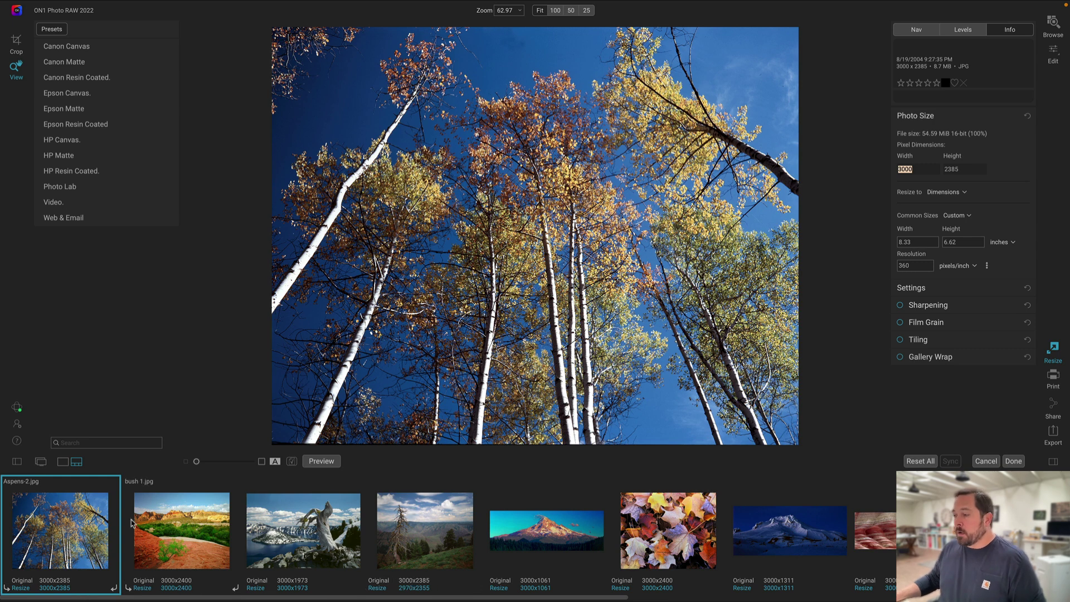
scroll(132, 522, "down", 5)
scroll(132, 522, "down", 2)
scroll(132, 522, "up", 7)
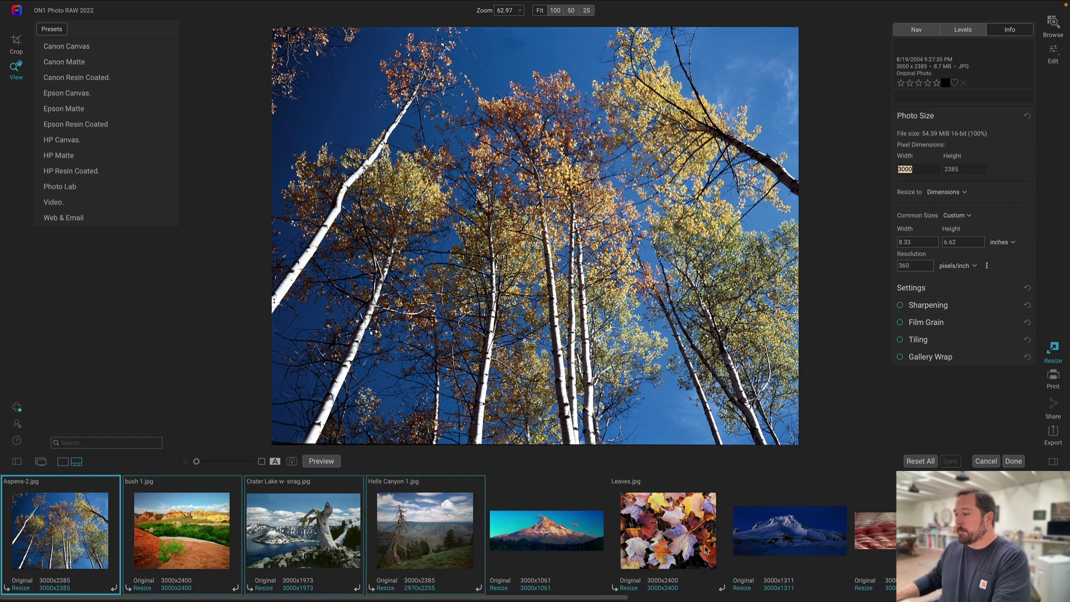
scroll(694, 547, "right", 5)
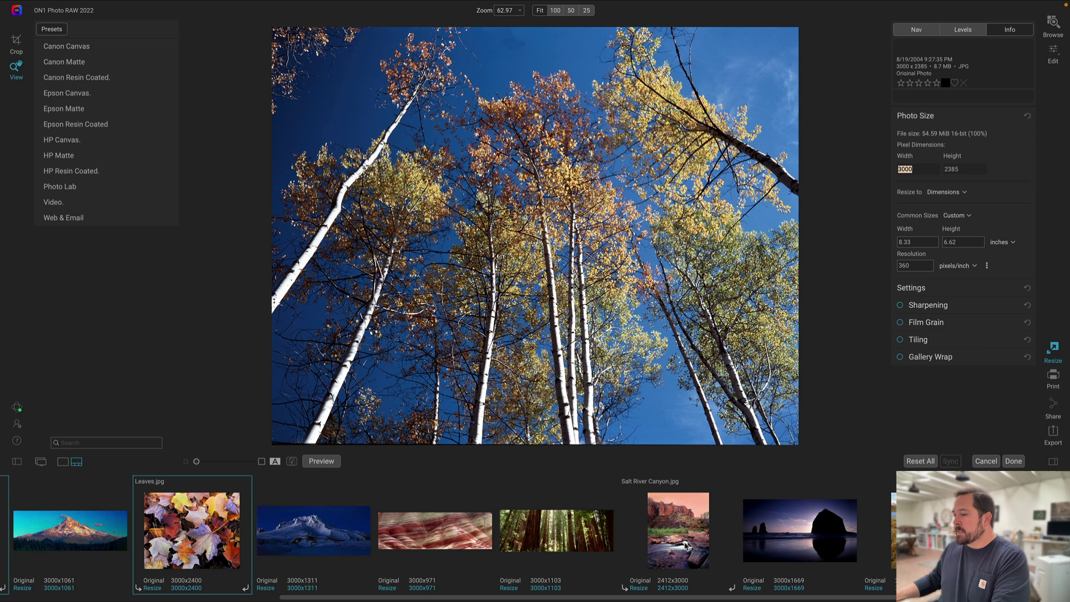
scroll(685, 546, "right", 4)
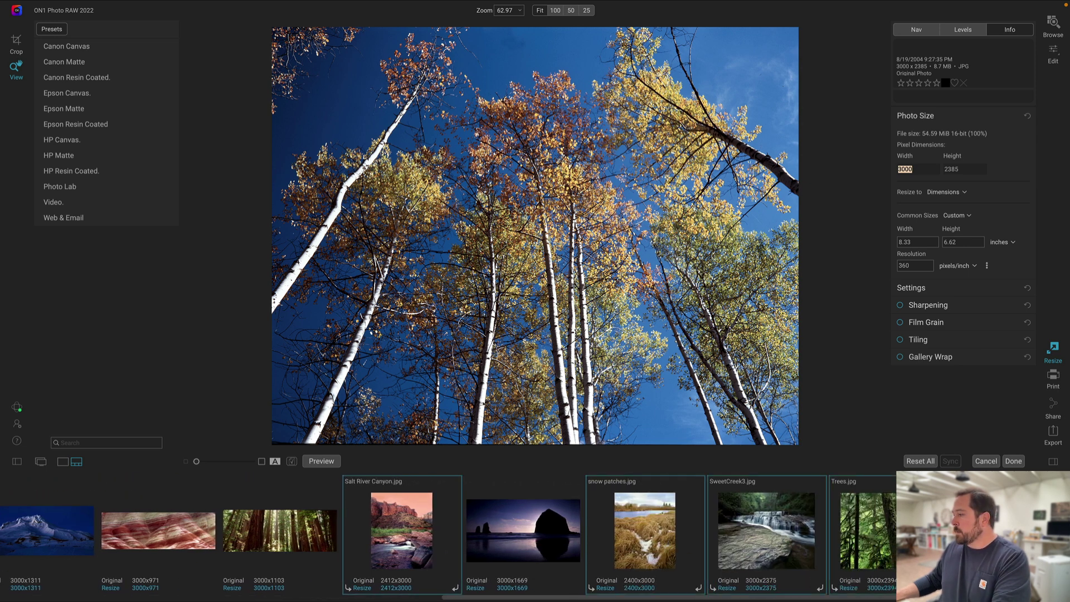
scroll(362, 504, "left", 9)
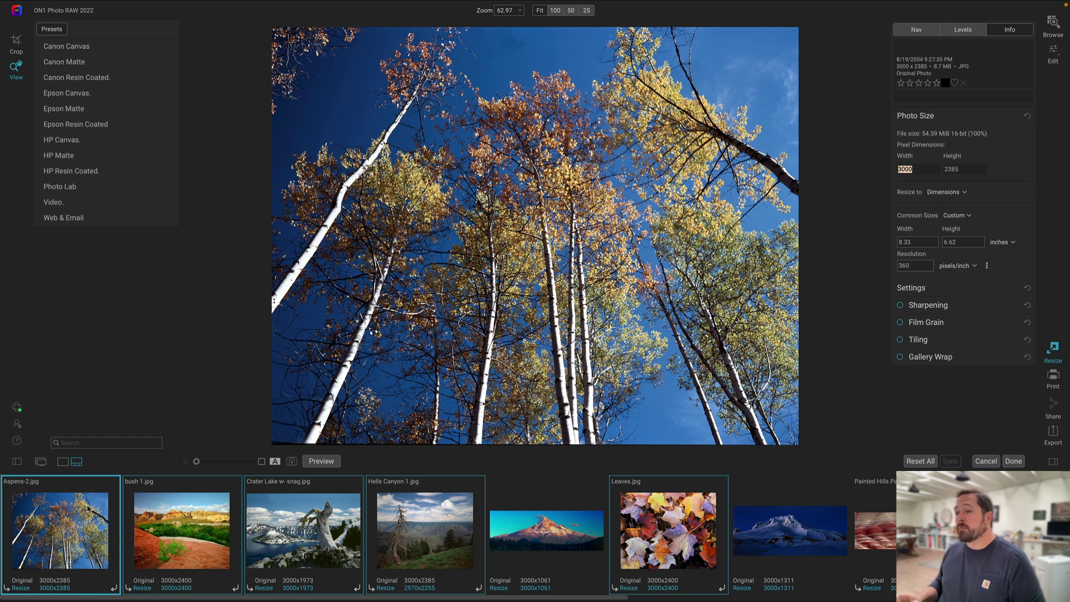
- Set resolution to 300 pixels/inch and apply the Photo Lab 24x30 preset
key("Return")
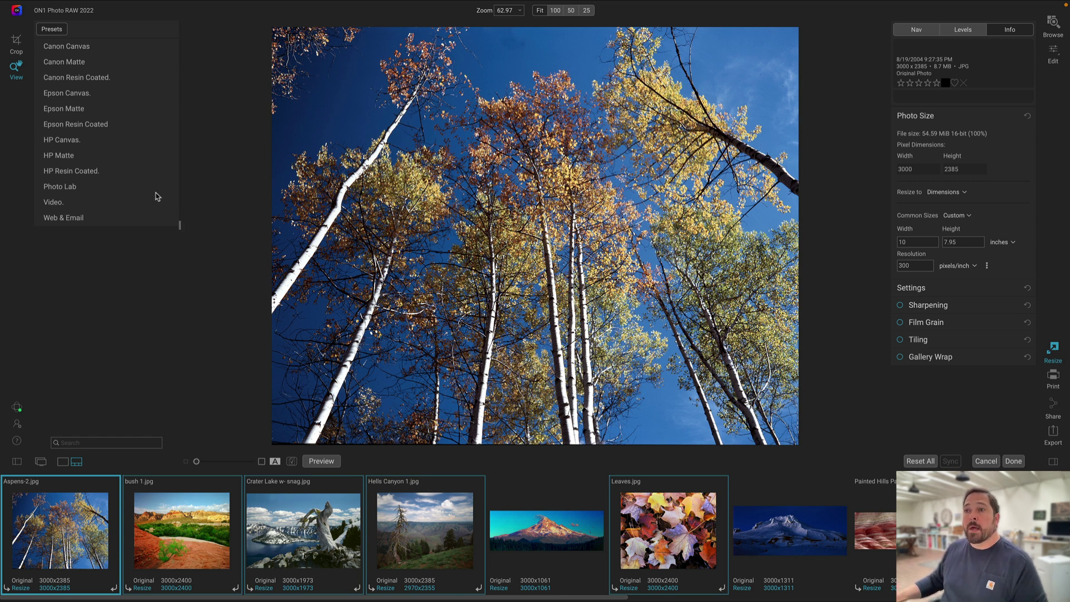
left_click(60, 188)
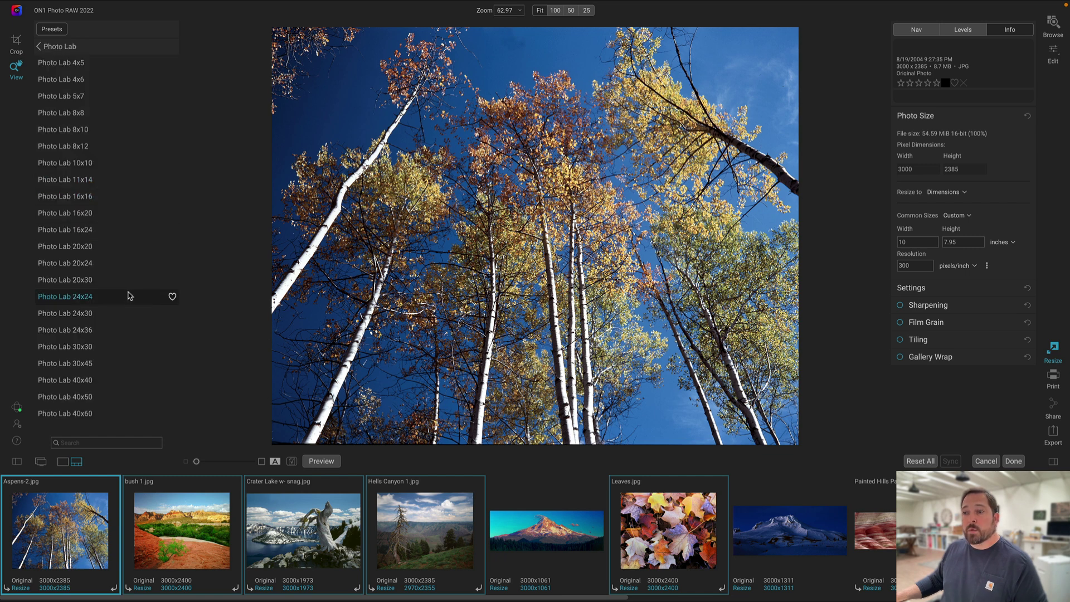
left_click(93, 314)
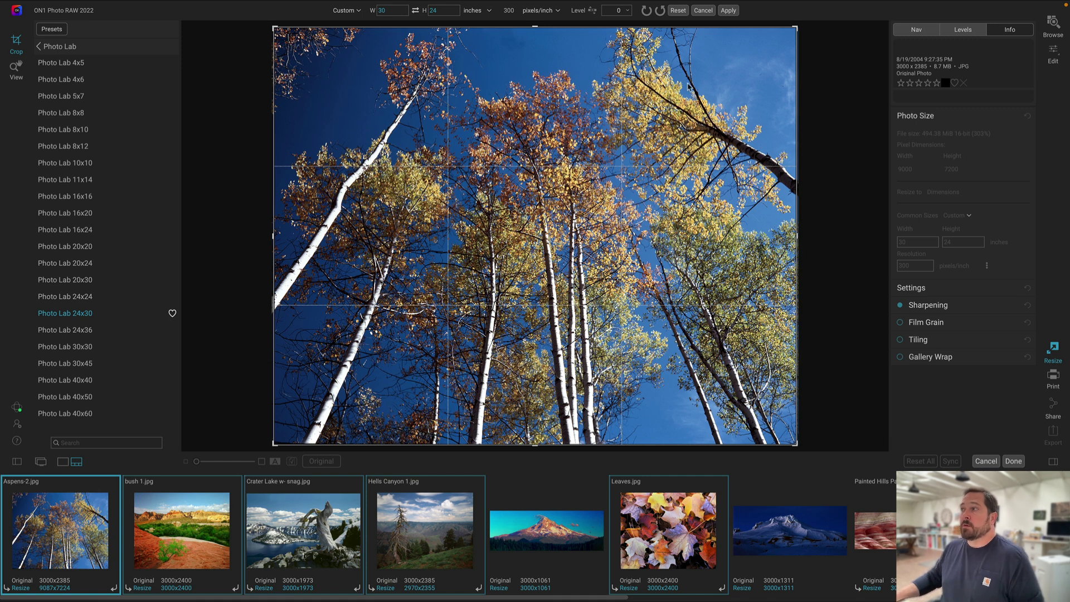
- Apply the 30x24 crop, expand Sharpening, and check the 9000x7200 and 7200x9000 filmstrip sizes
left_click(728, 11)
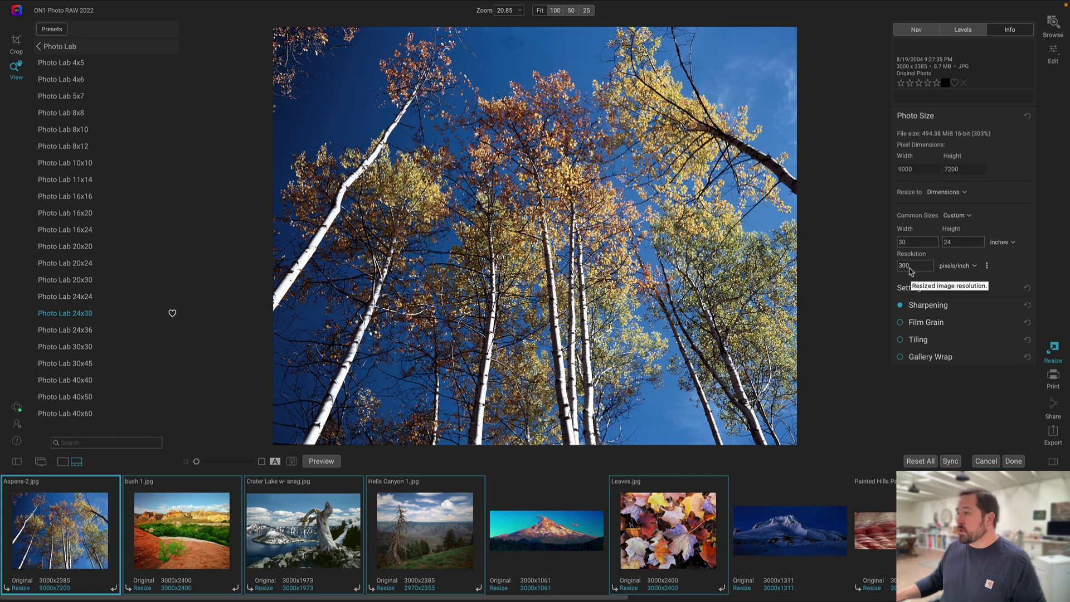
left_click(945, 306)
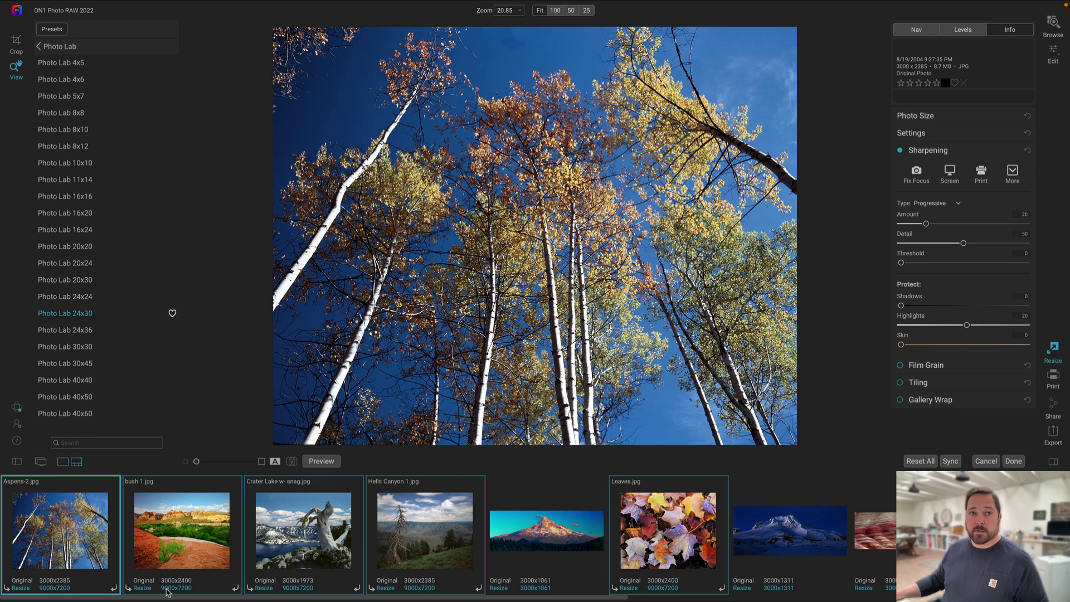
scroll(402, 557, "right", 5)
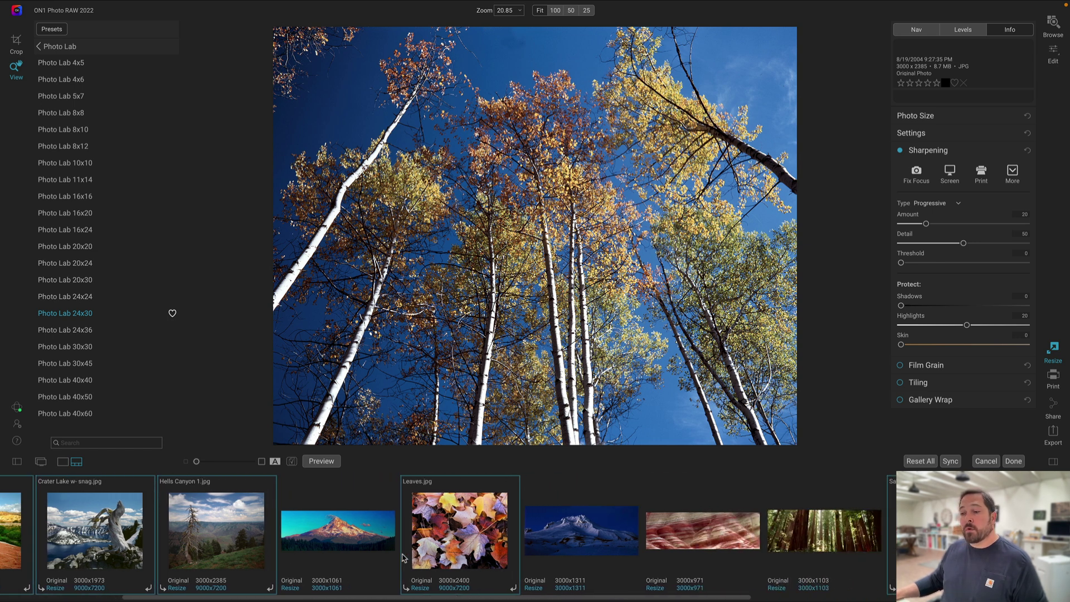
scroll(402, 557, "right", 5)
scroll(402, 557, "right", 5)
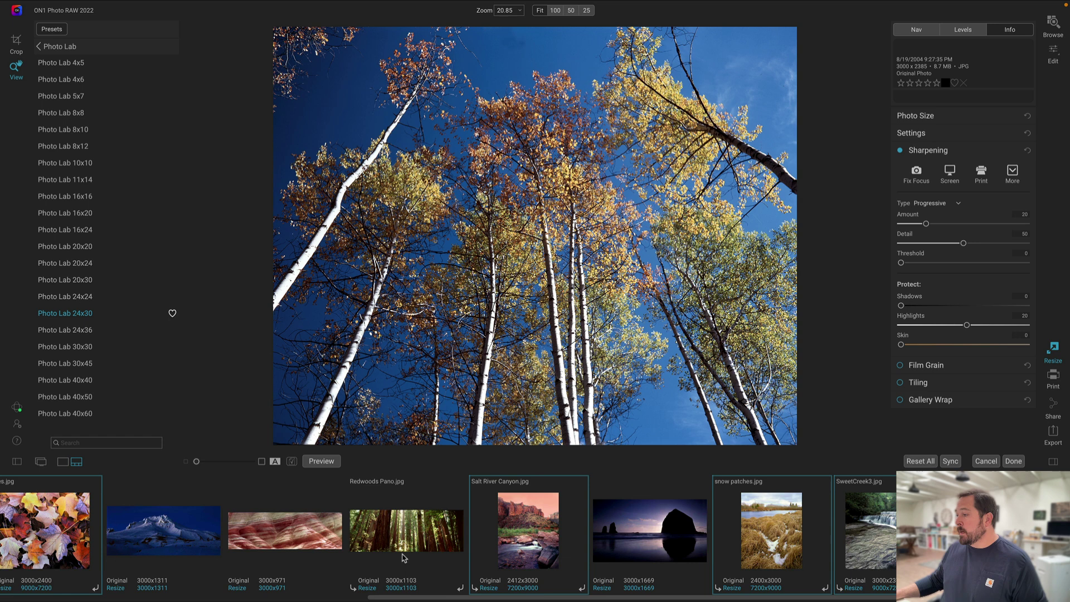
scroll(404, 557, "right", 2)
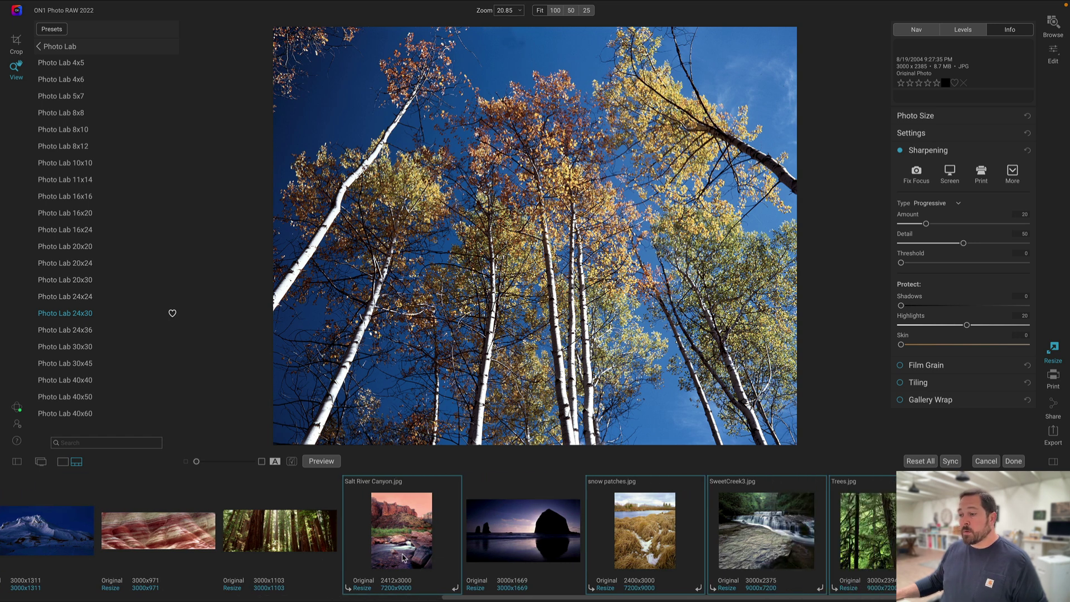
scroll(403, 557, "left", 15)
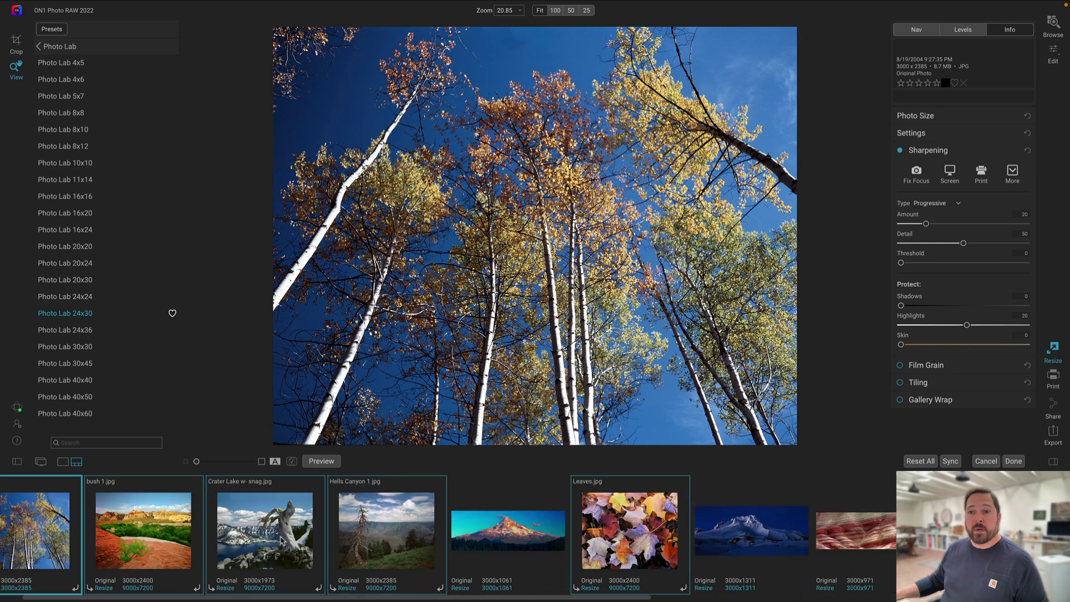
- Recrop Crater Lake w- snag.jpg to 30x24 with shifted framing, resizing it to 9000x7200
left_click(282, 540)
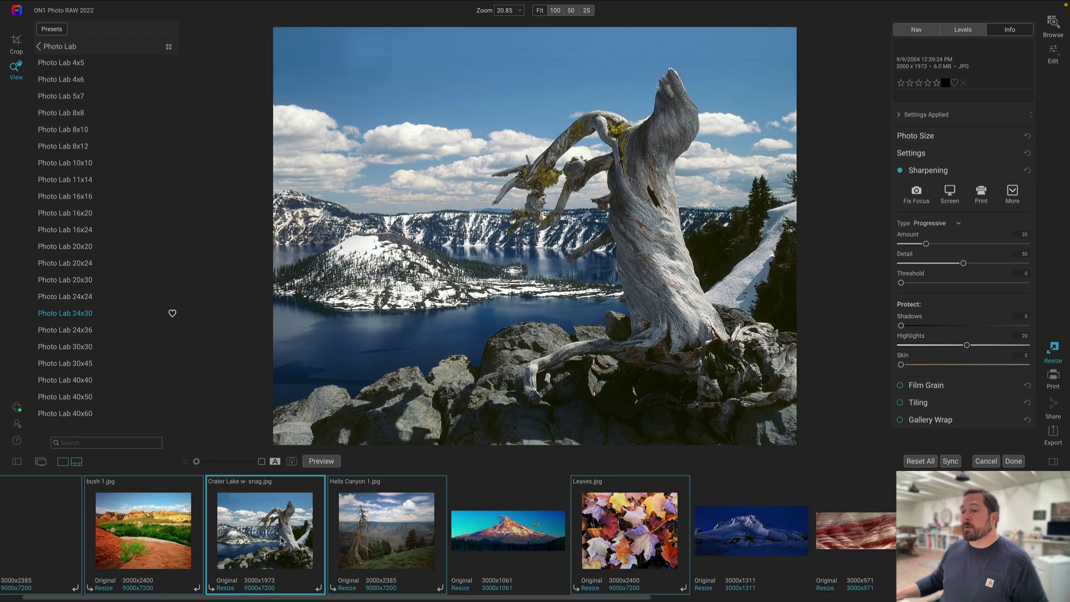
left_click(16, 43)
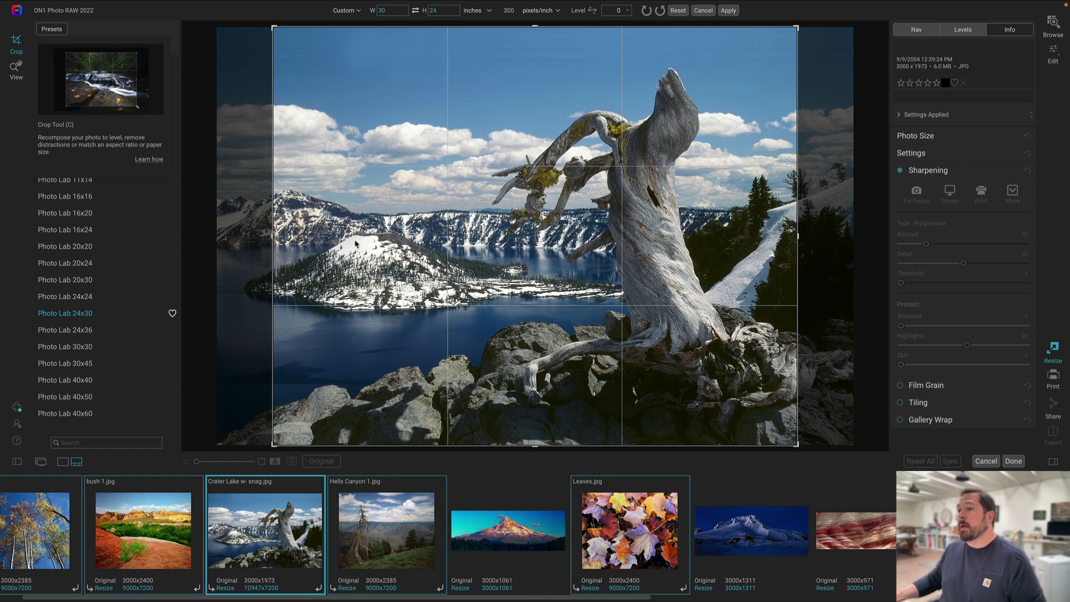
left_click_drag(390, 230, 418, 230)
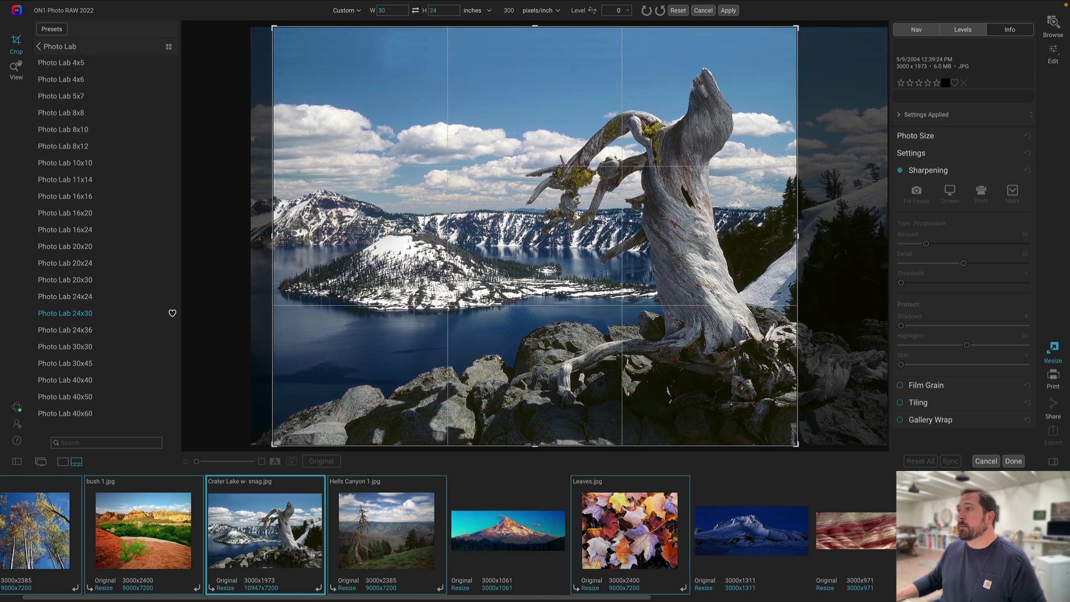
left_click(729, 10)
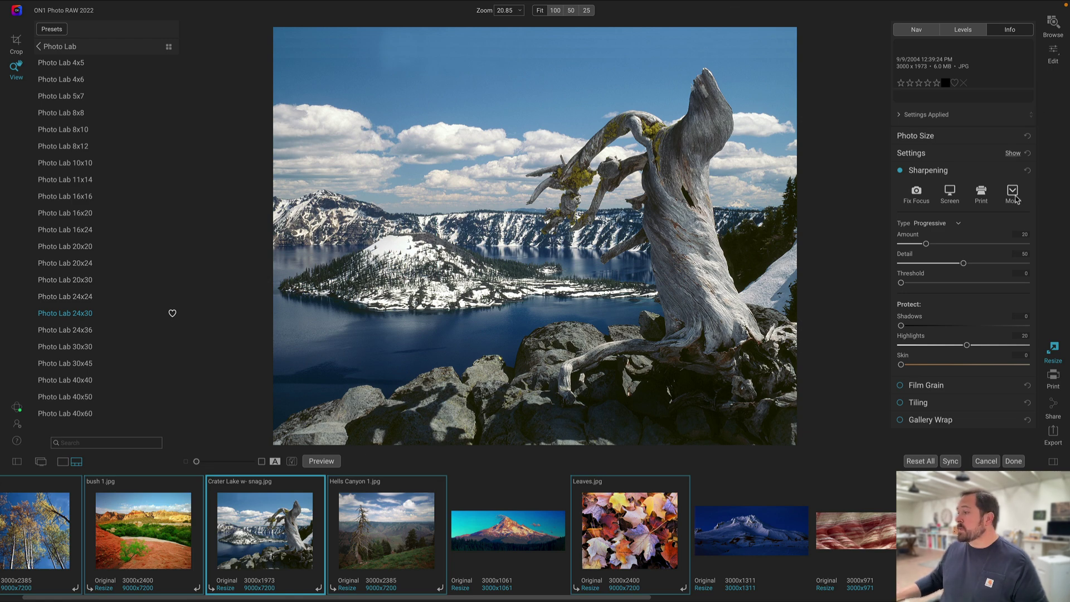
- Set up the export of the ten photos, keeping the default file name and the originals' folder
left_click(1052, 434)
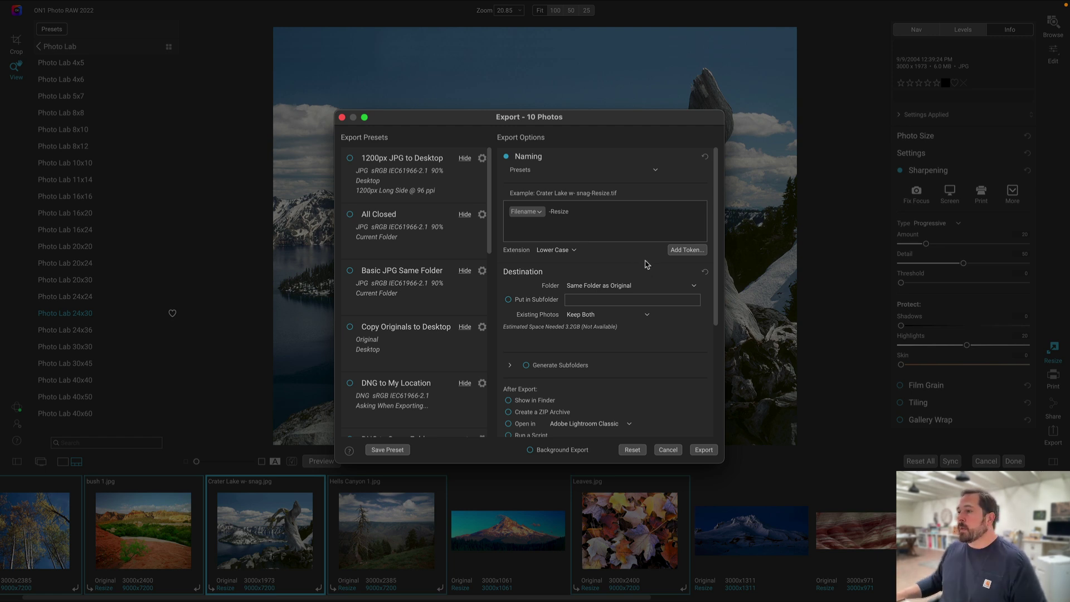
left_click(539, 214)
left_click(652, 213)
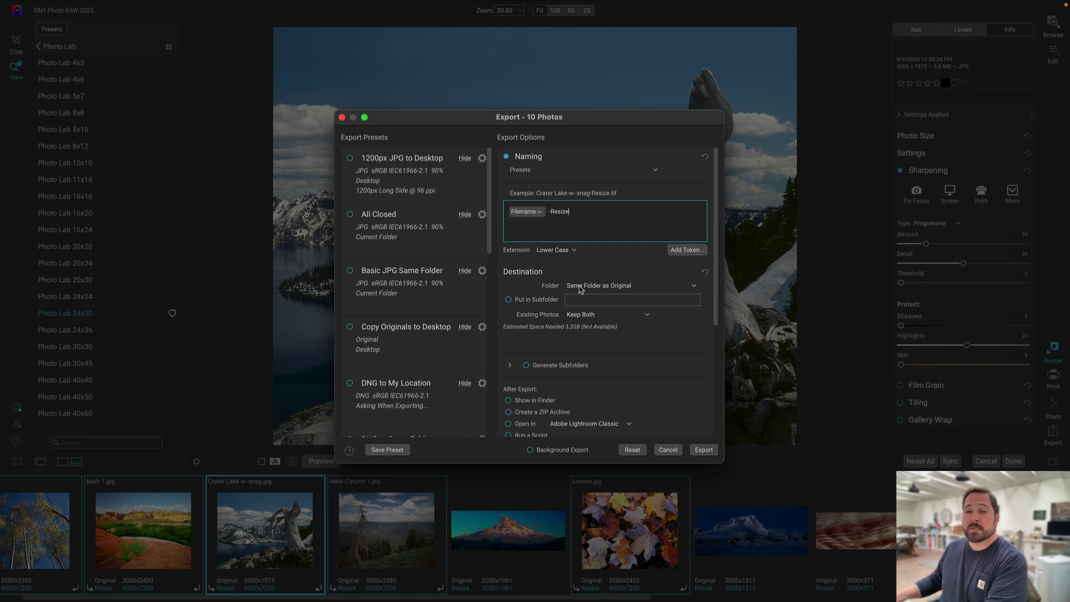
left_click(616, 288)
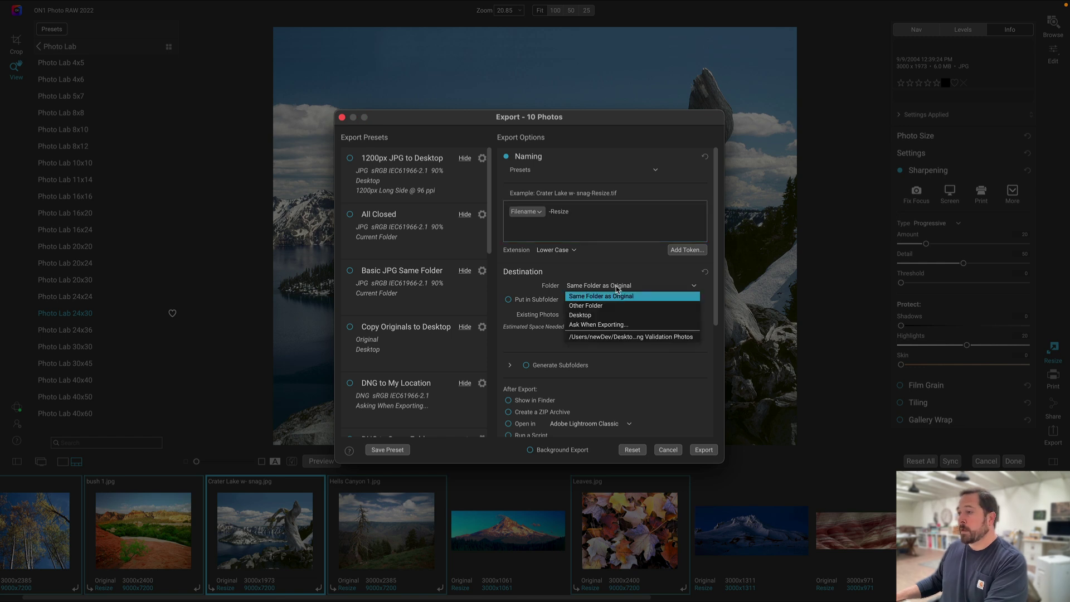
left_click(539, 284)
scroll(586, 305, "down", 4)
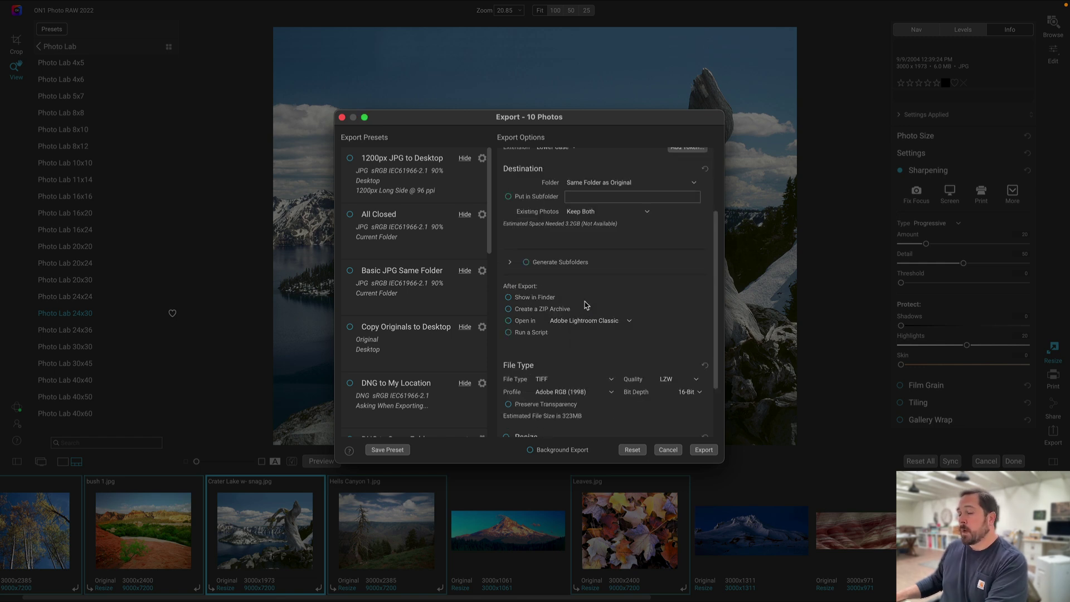
- Bundle the export into a ZIP archive as quality-90 JPEGs and start exporting
left_click(509, 310)
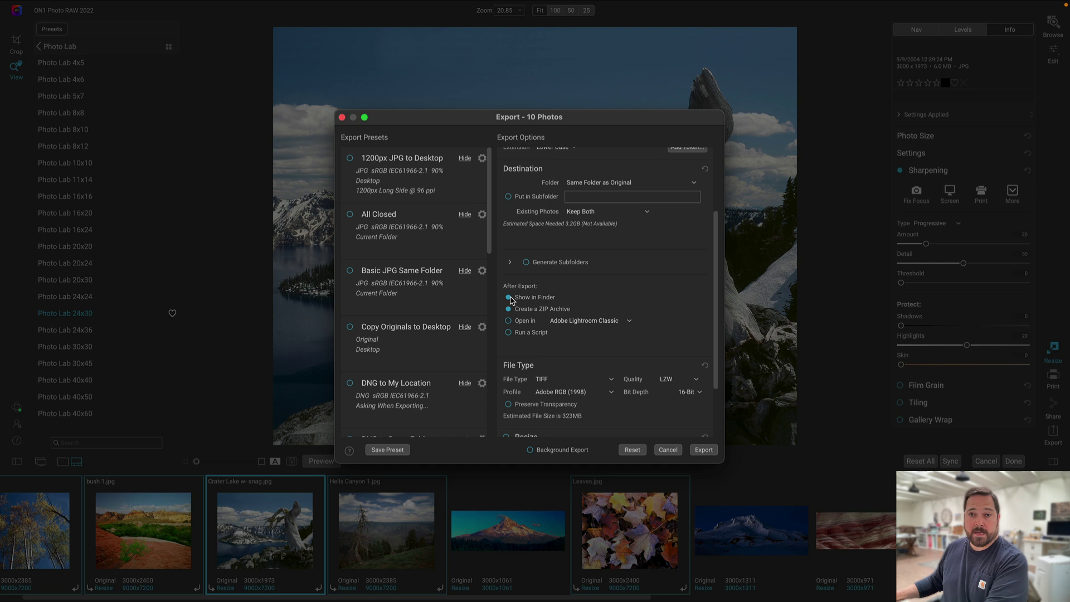
scroll(551, 304, "down", 3)
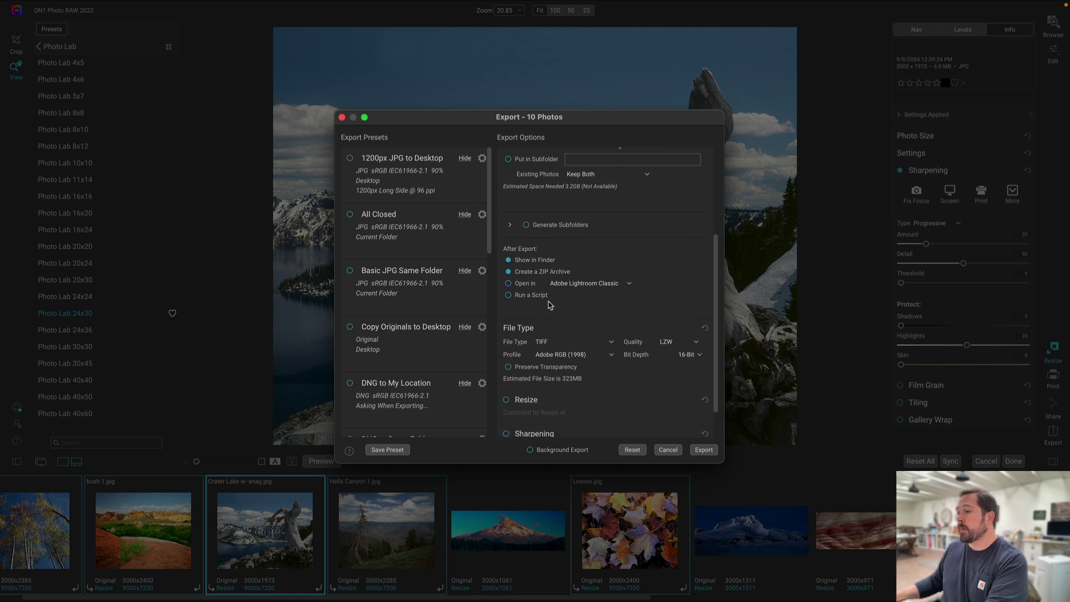
left_click(554, 341)
left_click(554, 351)
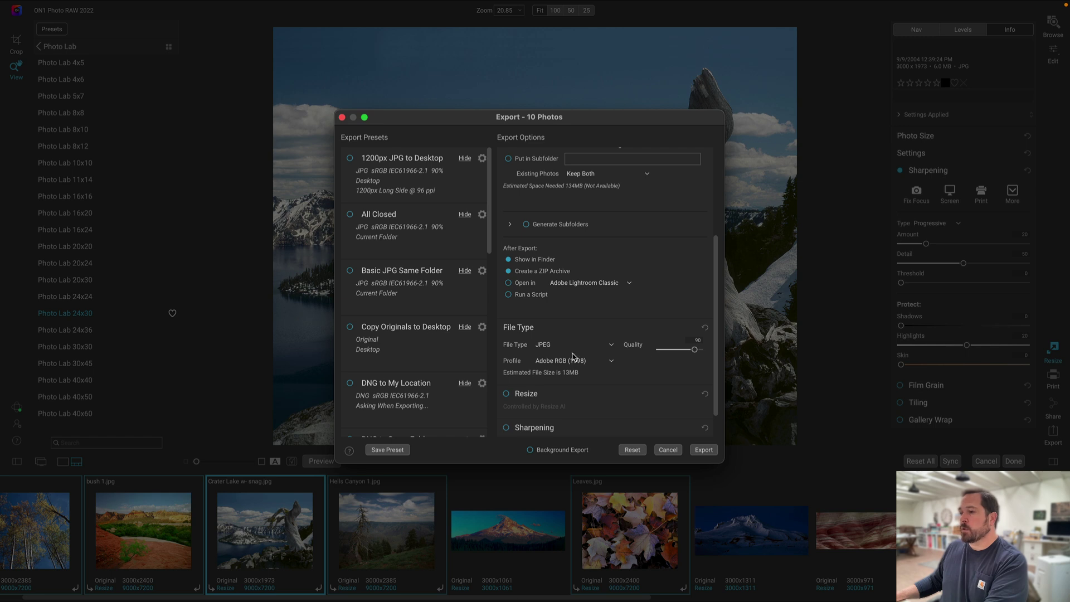
scroll(573, 357, "down", 2)
scroll(573, 358, "down", 1)
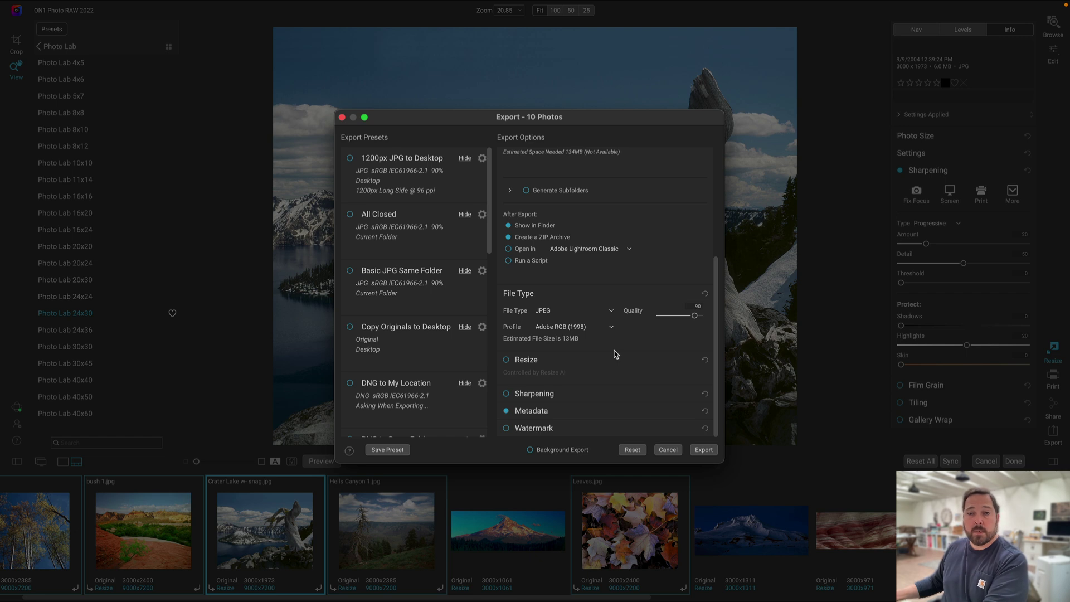
left_click(703, 449)
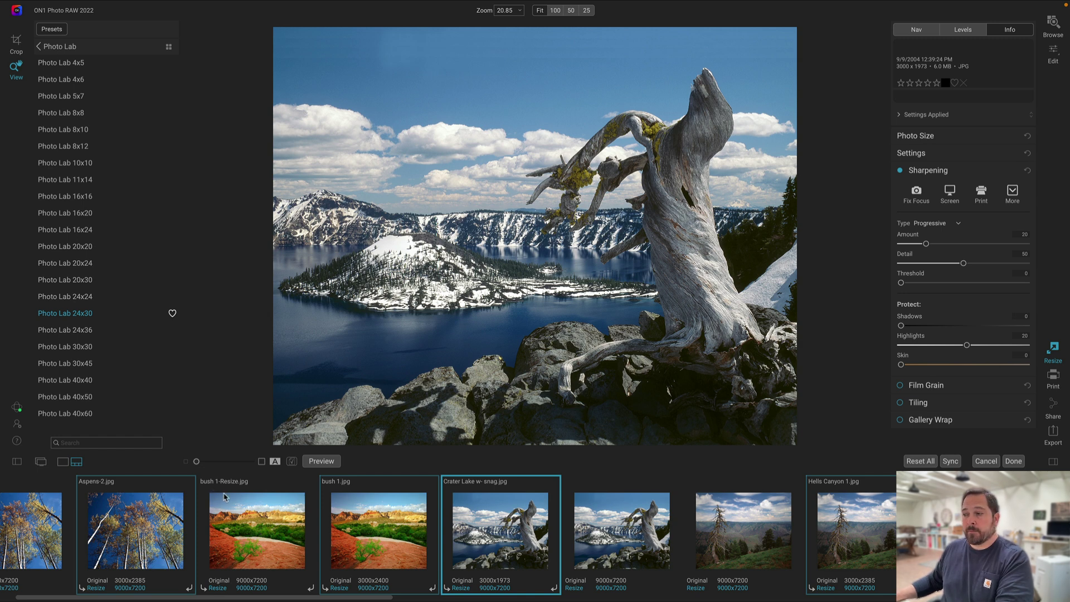
- Check the finished ON1-Export.zip in Finder
left_click(223, 583)
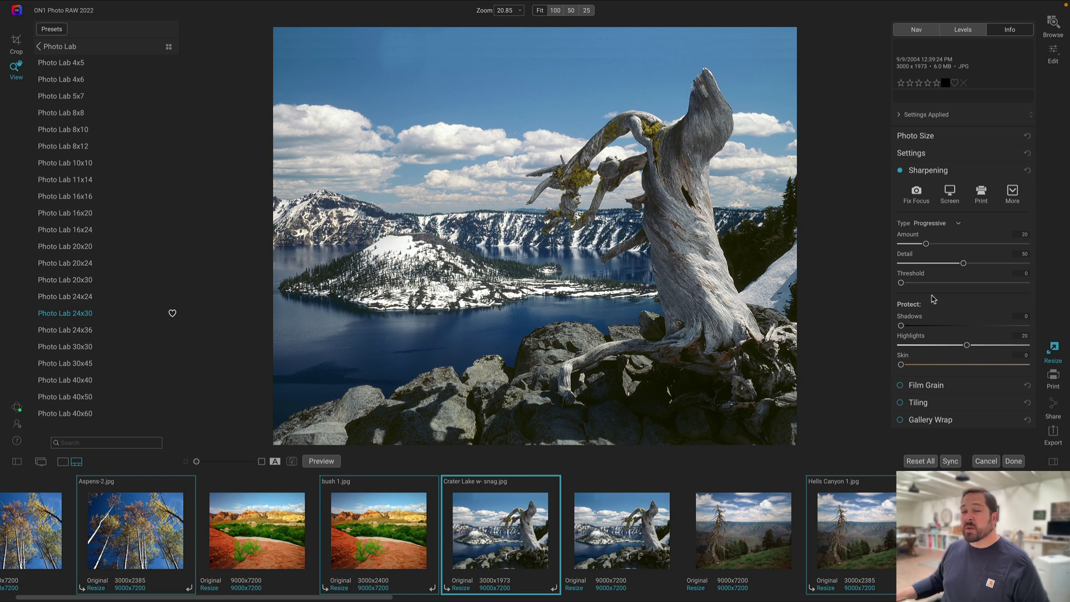
- Switch to the 360ppi Epson Small Format resolution (10800x8640) and sync it to all photos
left_click(943, 137)
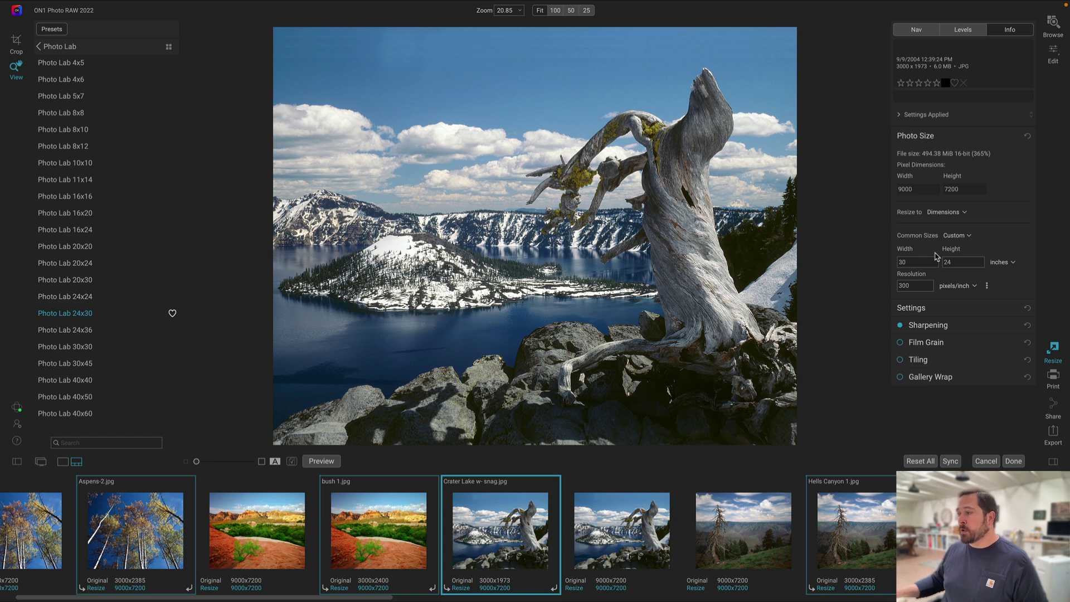
left_click(987, 286)
left_click(1014, 349)
left_click(988, 287)
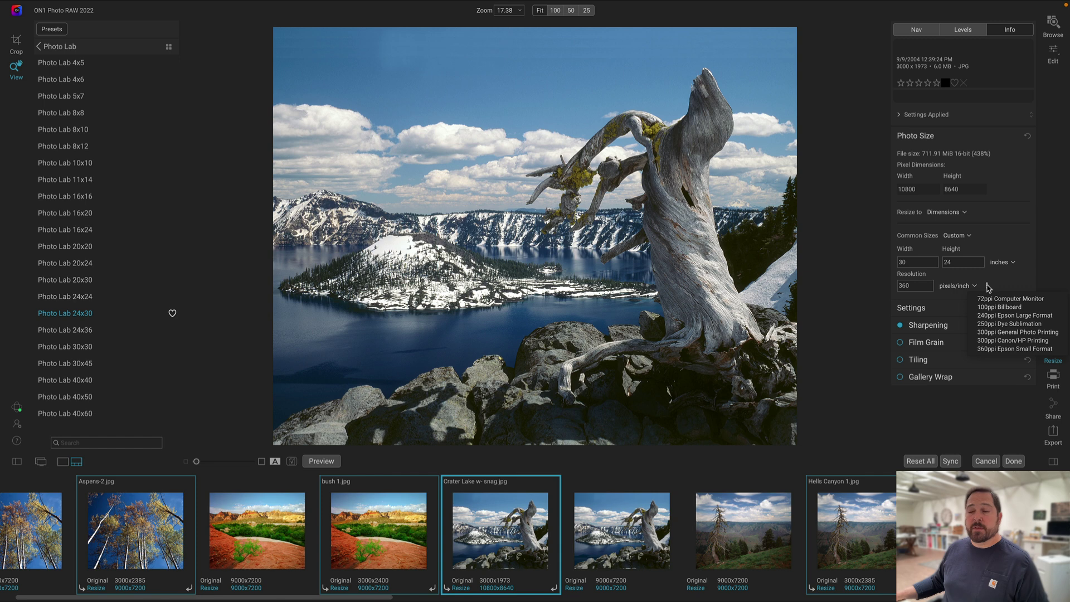
left_click(999, 349)
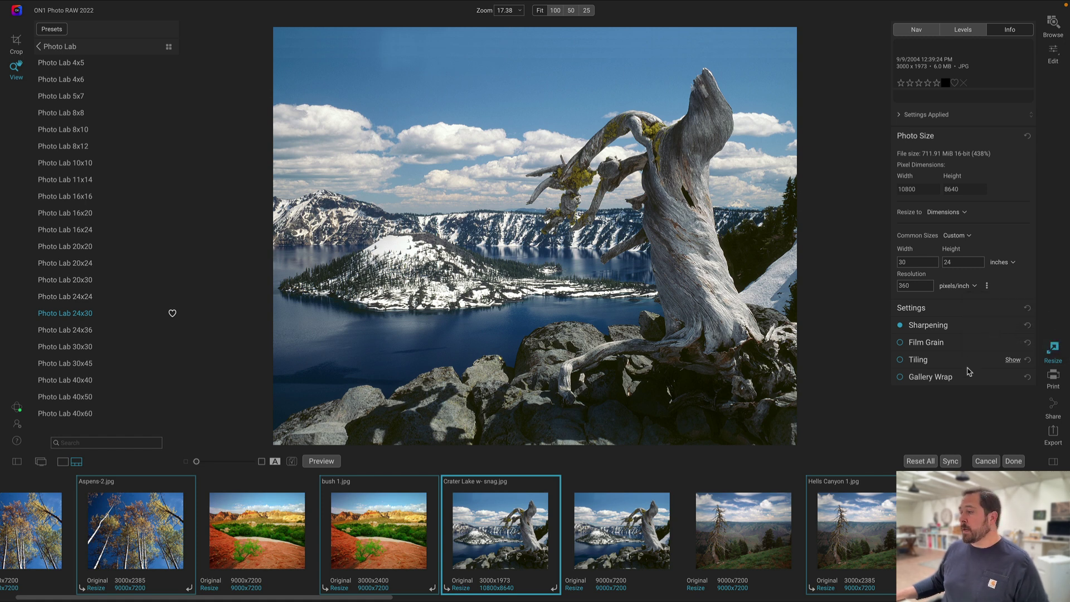
left_click(953, 461)
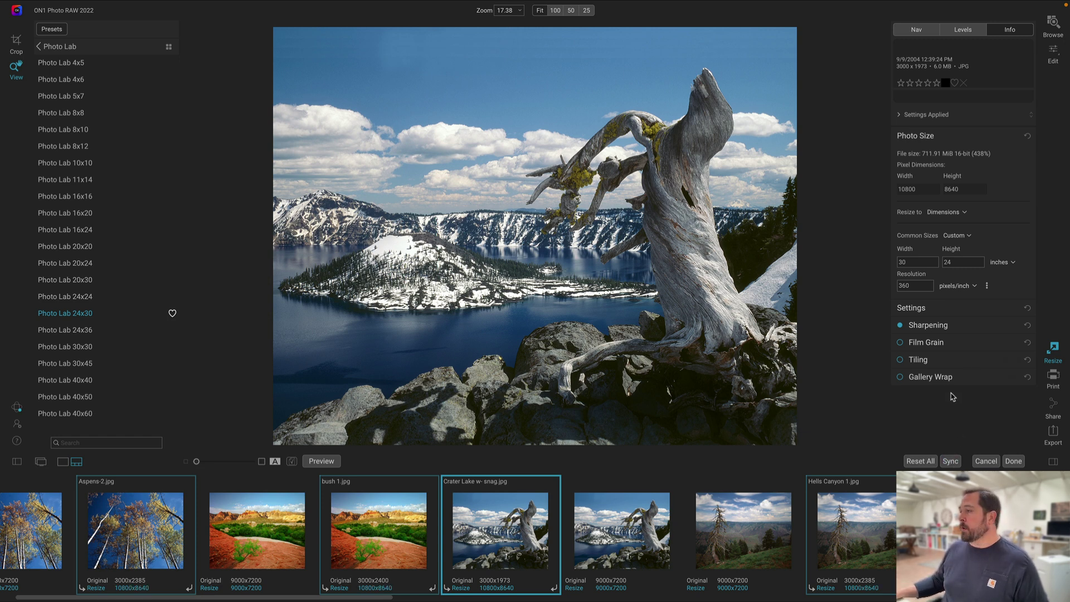
left_click(1052, 378)
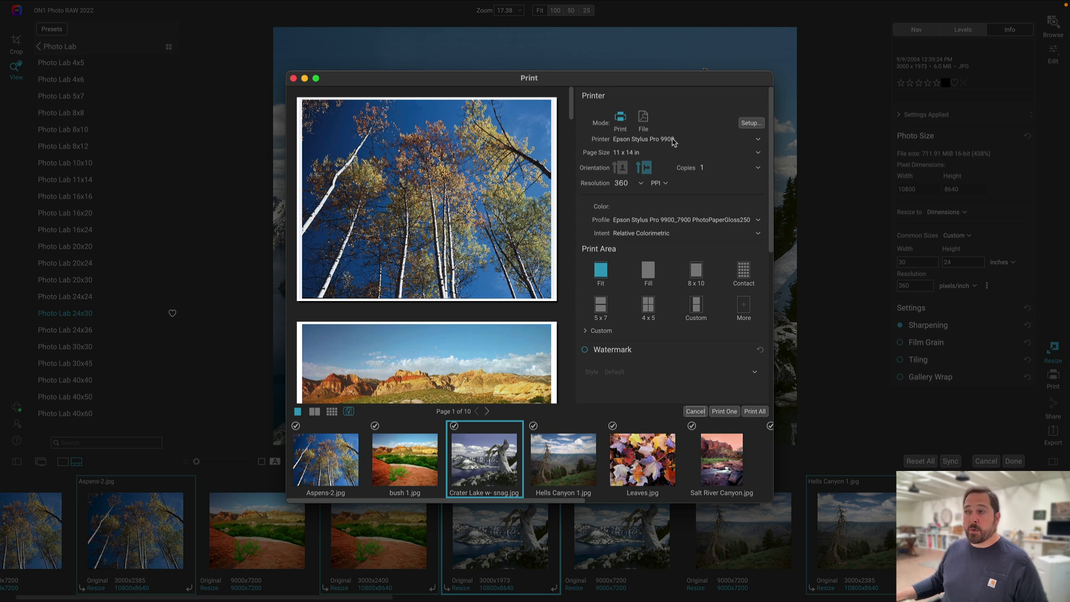
- Set page size to 24 x 30 in borderless roll paper and profile to PremiumGlossyPhotoPaper250
left_click(644, 154)
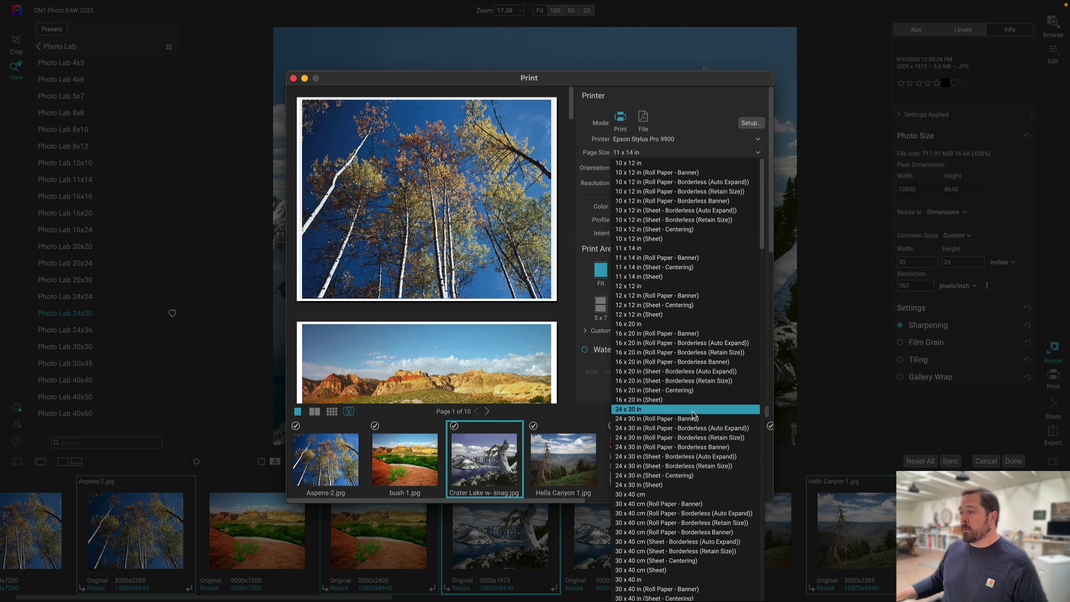
left_click(654, 429)
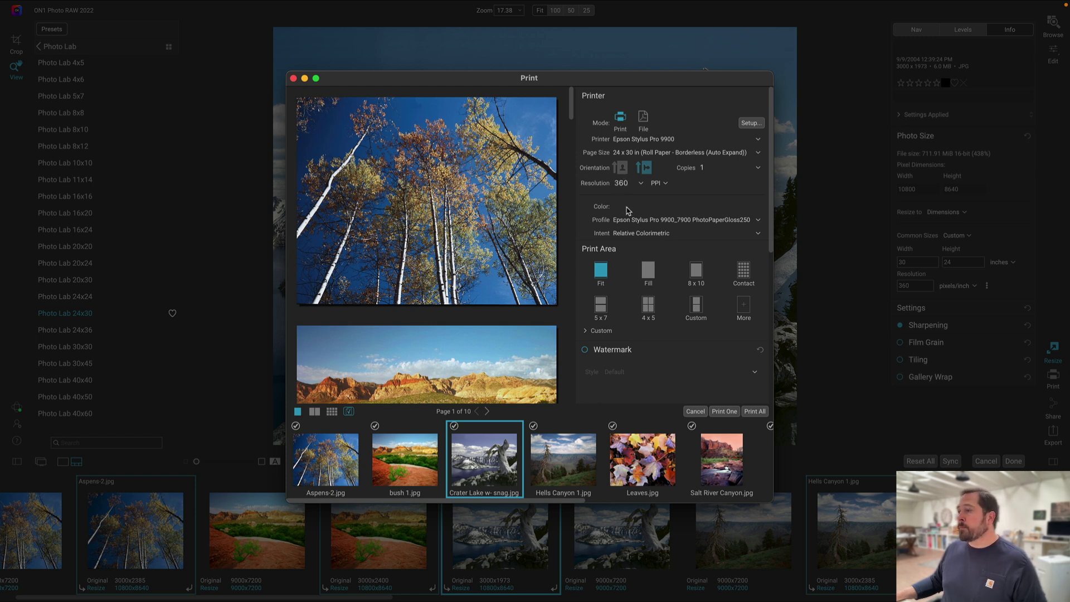
left_click(656, 221)
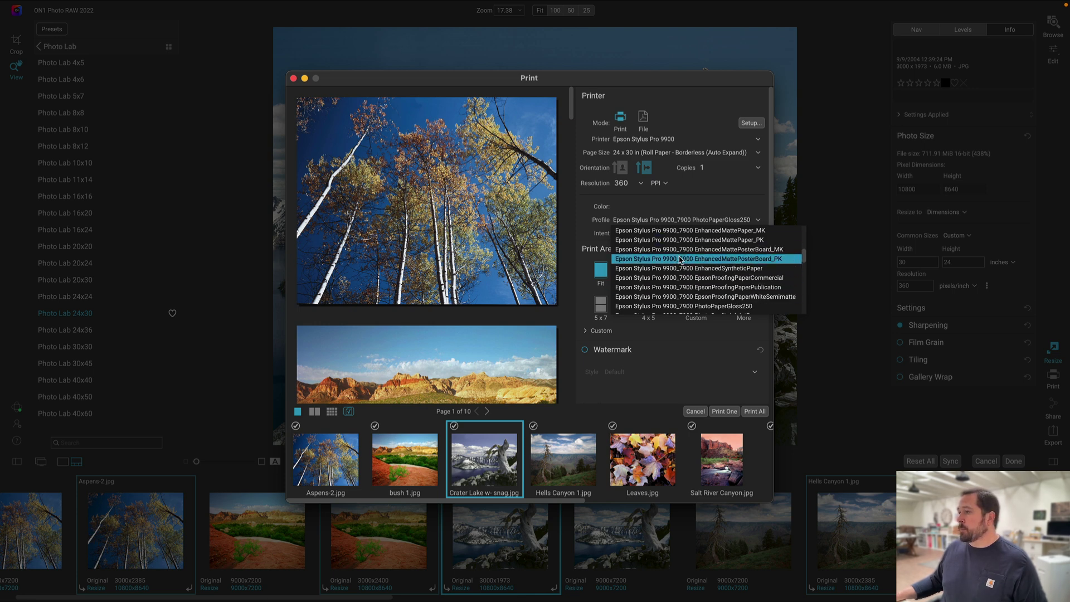
scroll(680, 260, "down", 1)
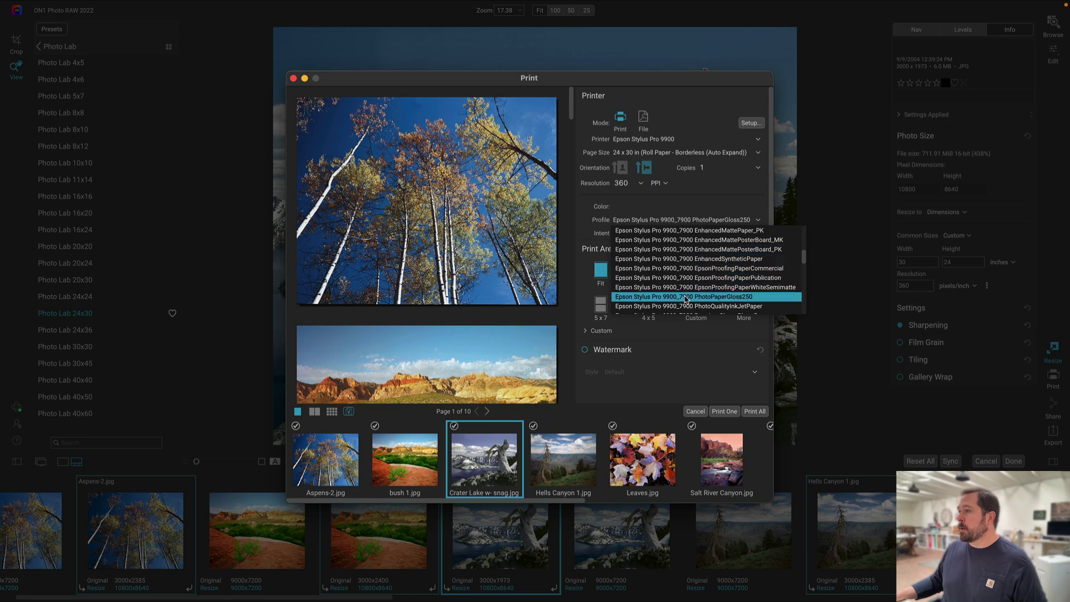
scroll(685, 299, "down", 3)
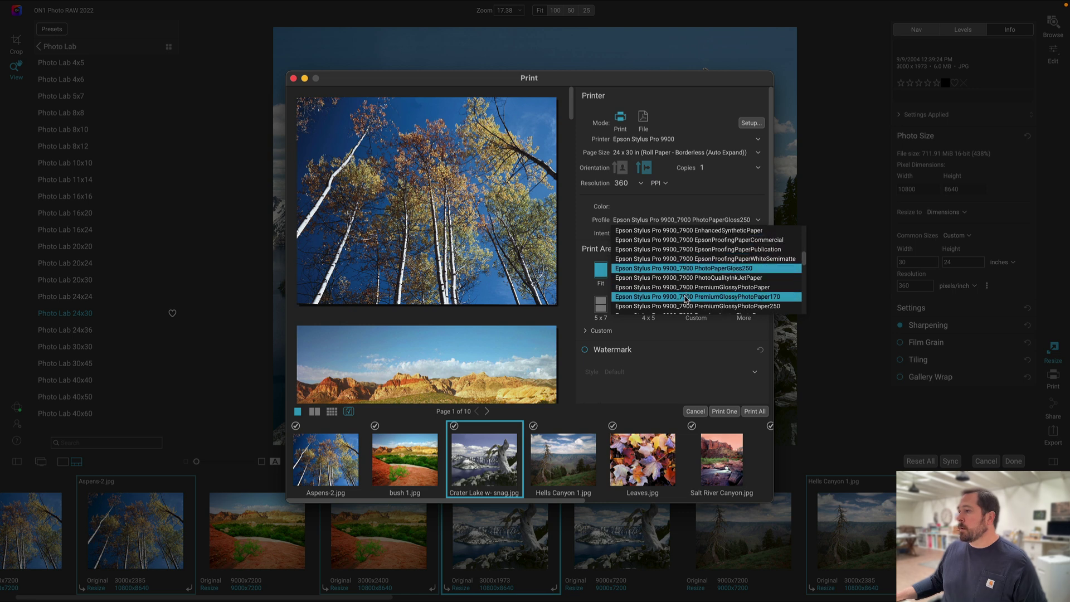
scroll(685, 299, "down", 1)
left_click(685, 299)
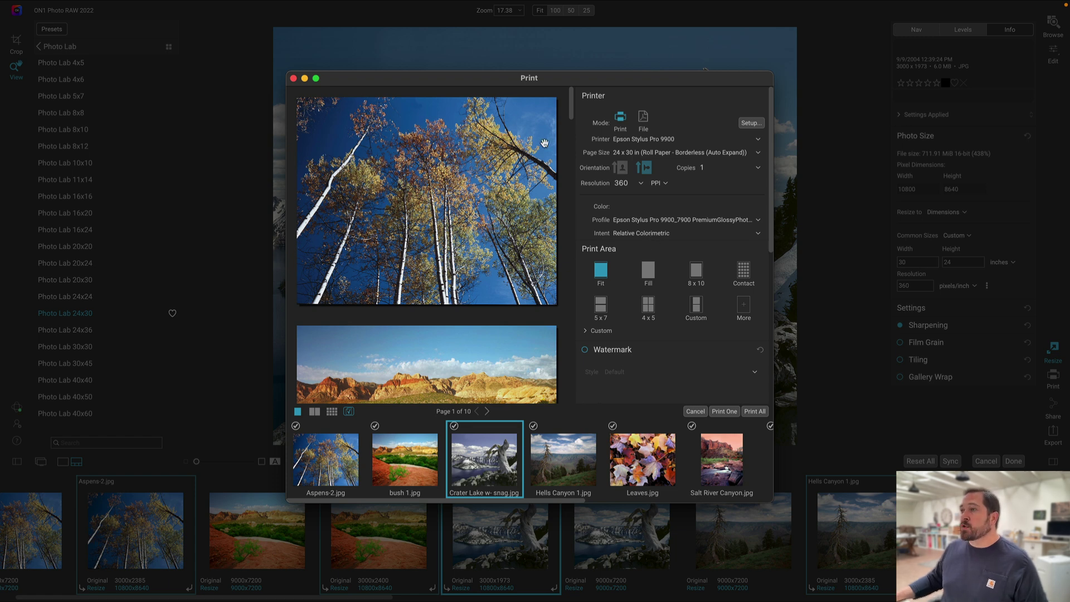
- Scroll the print preview, then show all ten pages as a thumbnail grid
scroll(547, 124, "down", 15)
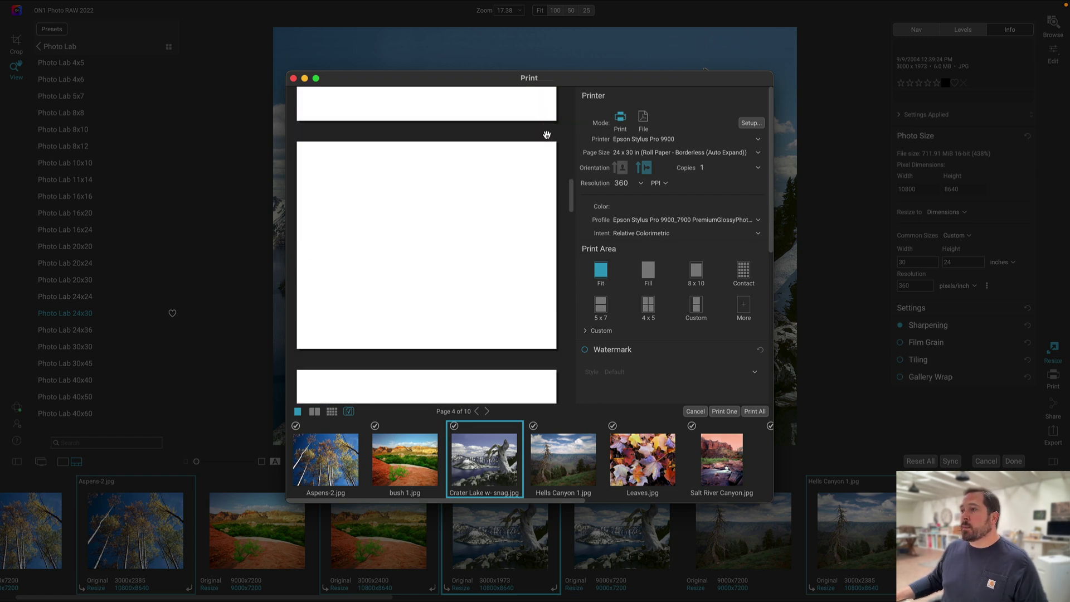
left_click_drag(574, 200, 572, 211)
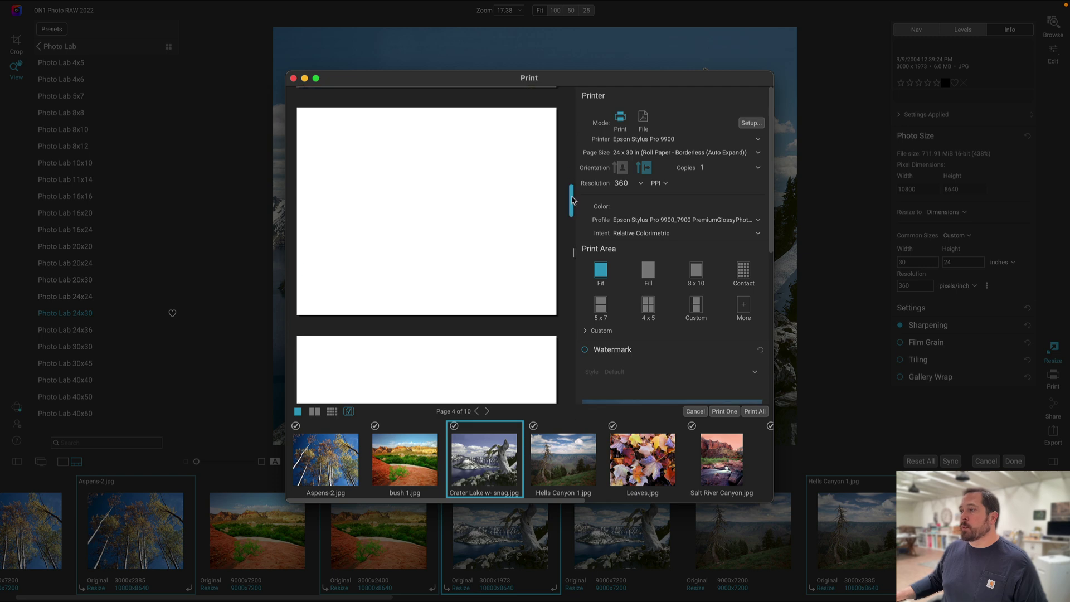
left_click(331, 411)
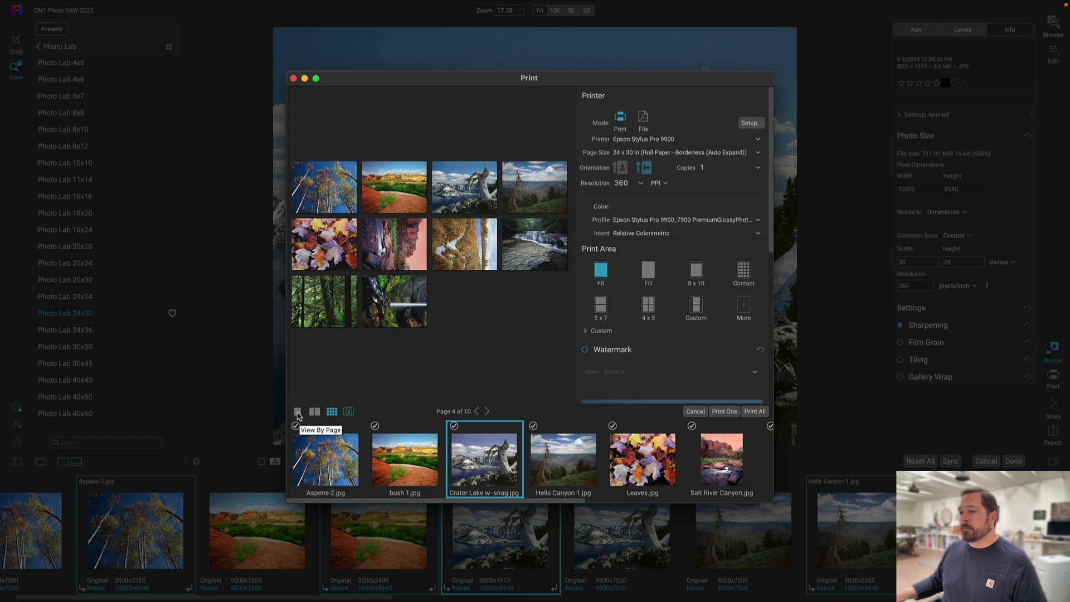
- Switch back to page view and turn on the Made with ON1 watermark
left_click(298, 412)
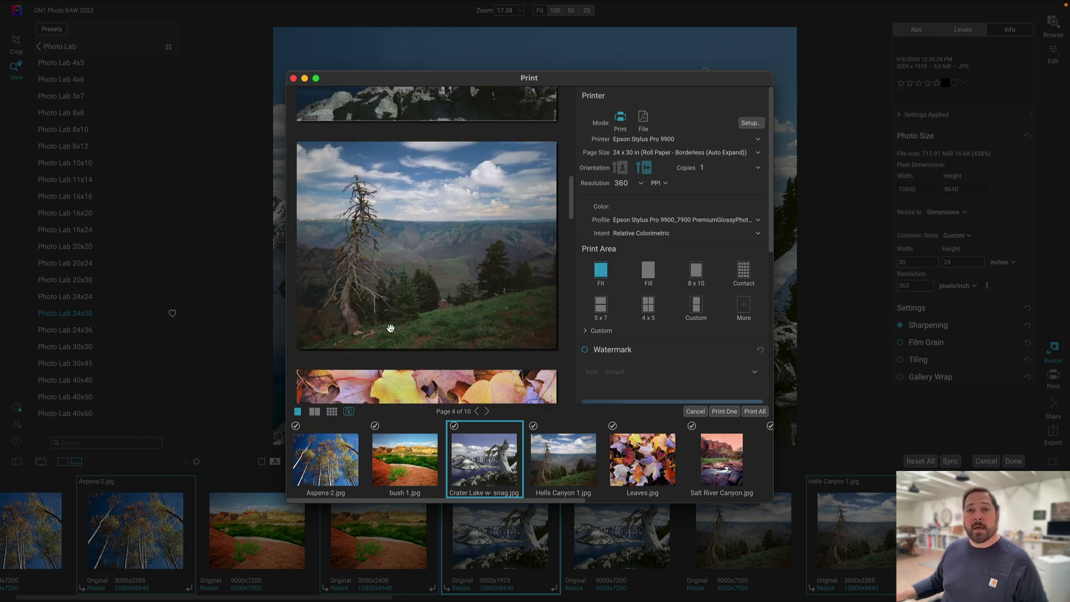
left_click(584, 351)
scroll(634, 356, "down", 5)
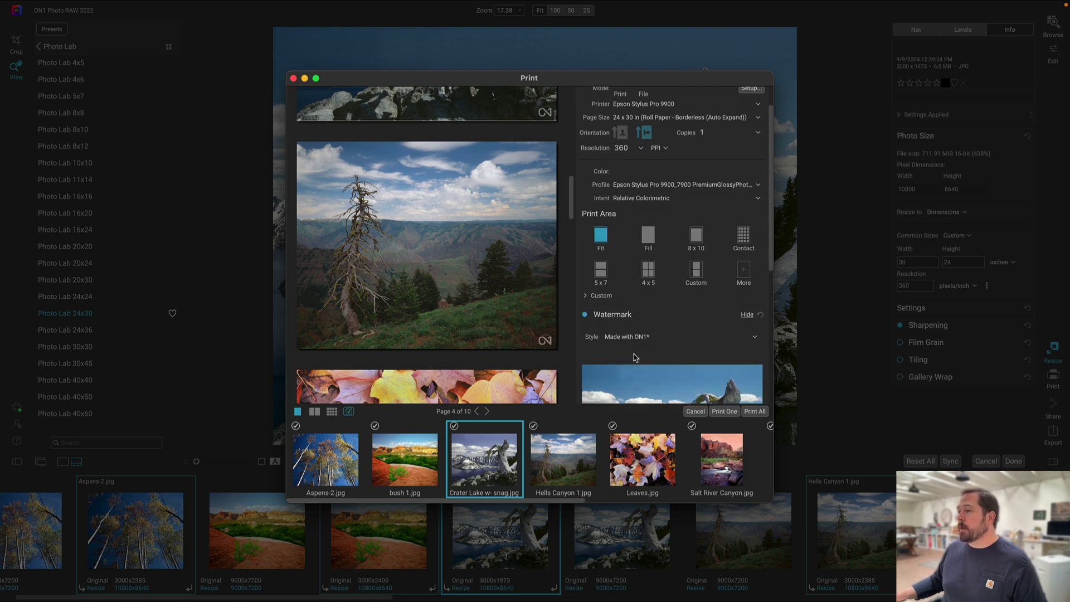
scroll(635, 334, "down", 3)
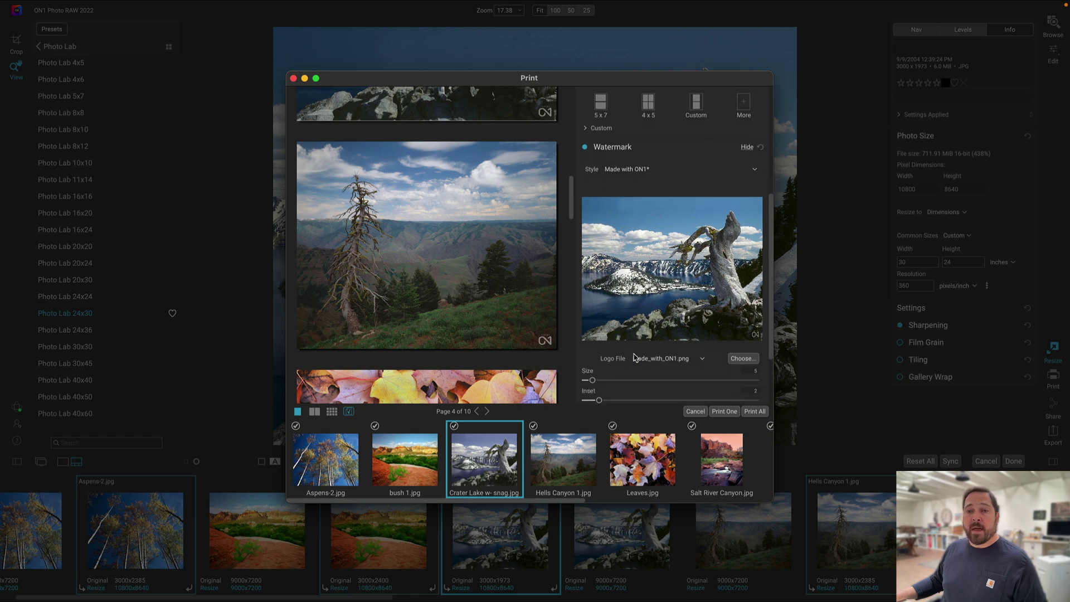
left_click(632, 170)
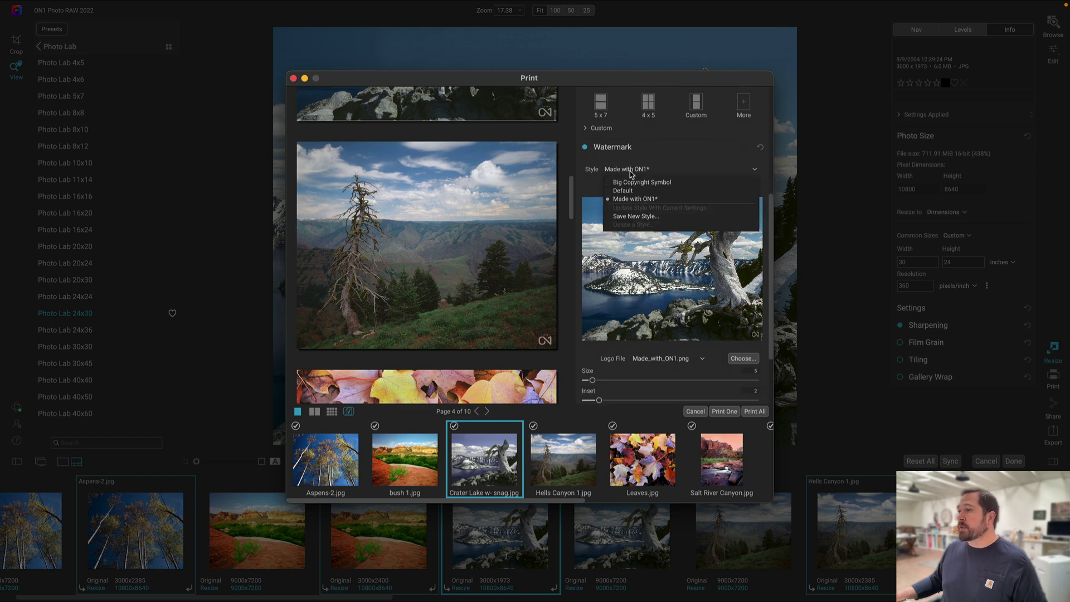
left_click(637, 200)
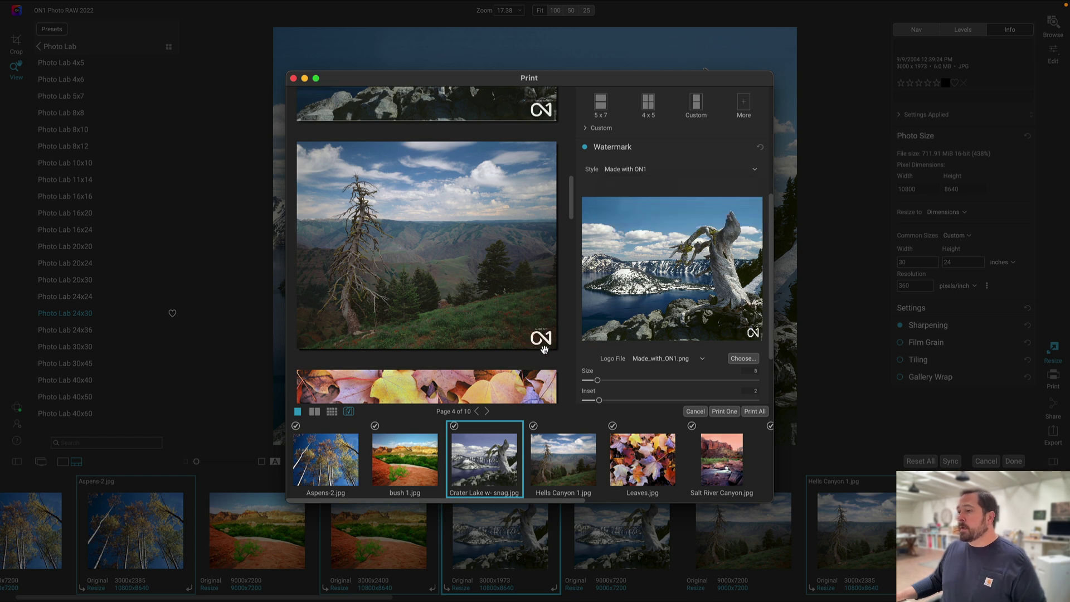
- Shrink the watermark to size 5 and lower its opacity to 31
scroll(672, 290, "down", 3)
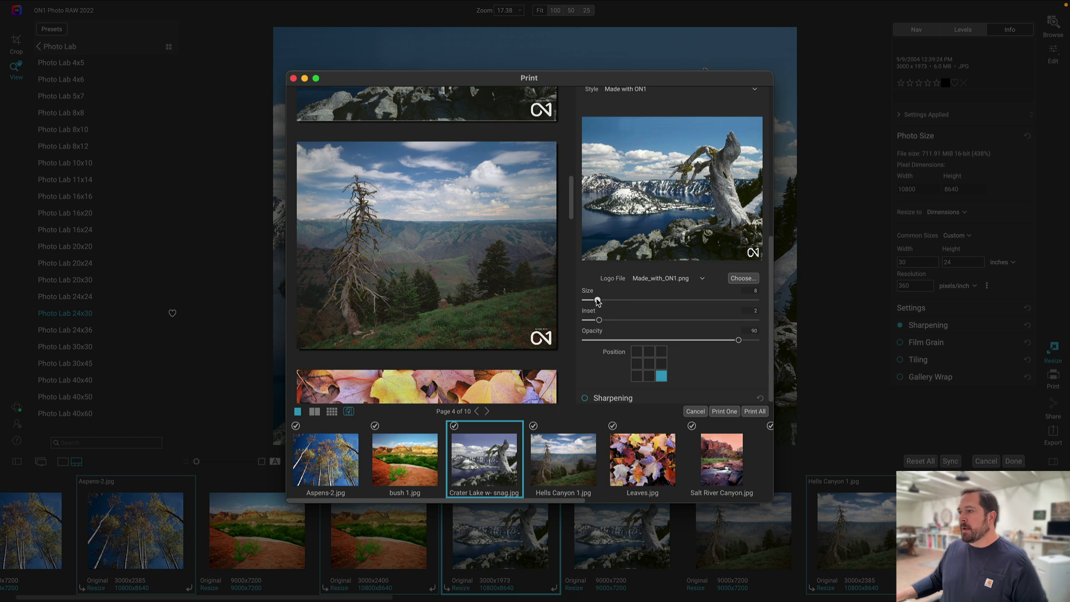
left_click_drag(597, 301, 600, 322)
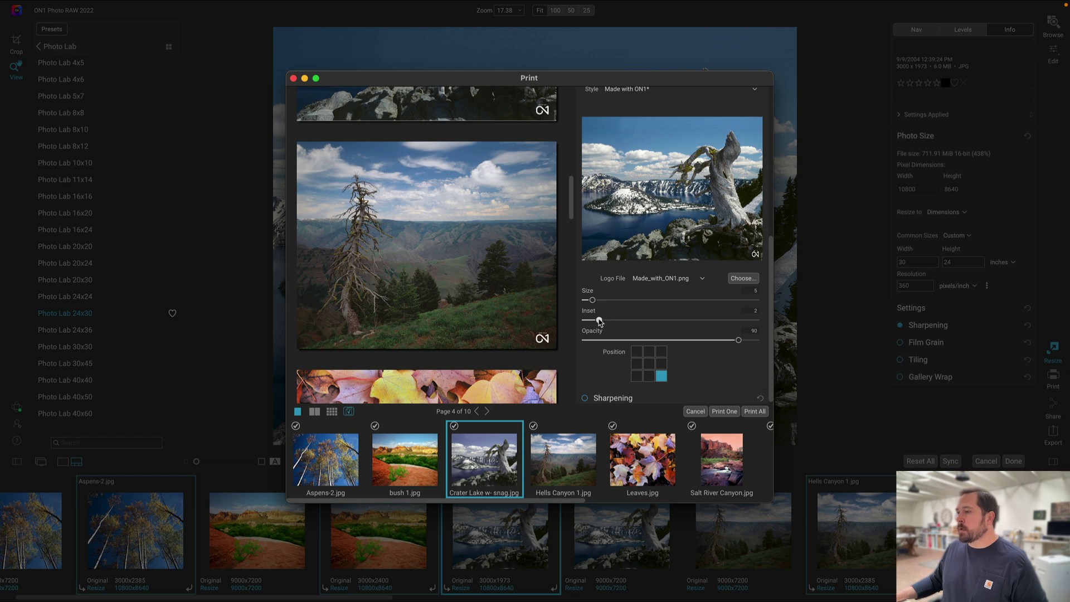
left_click_drag(738, 340, 638, 341)
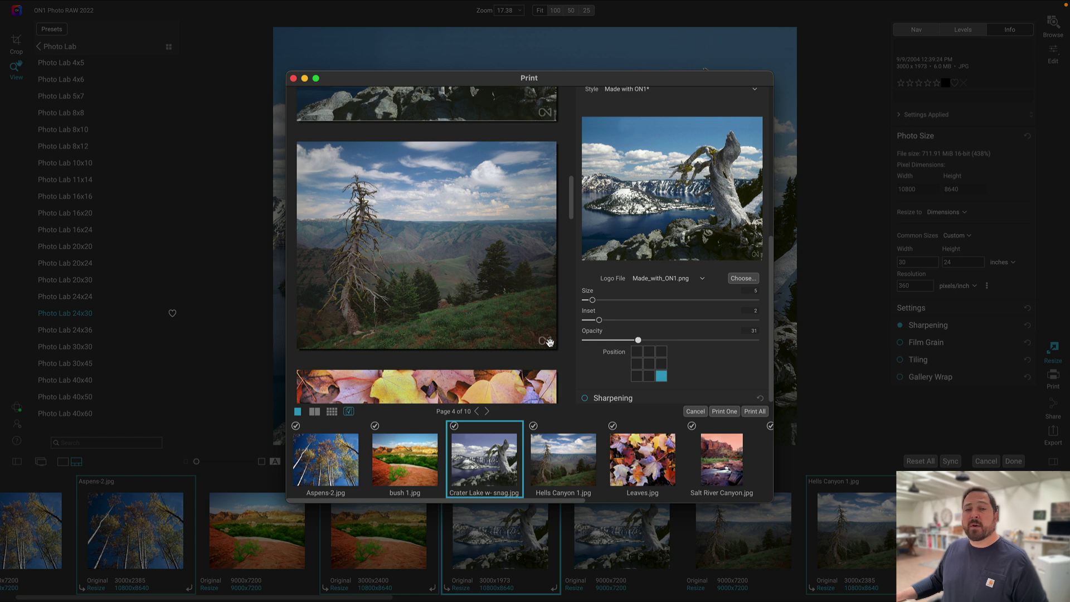